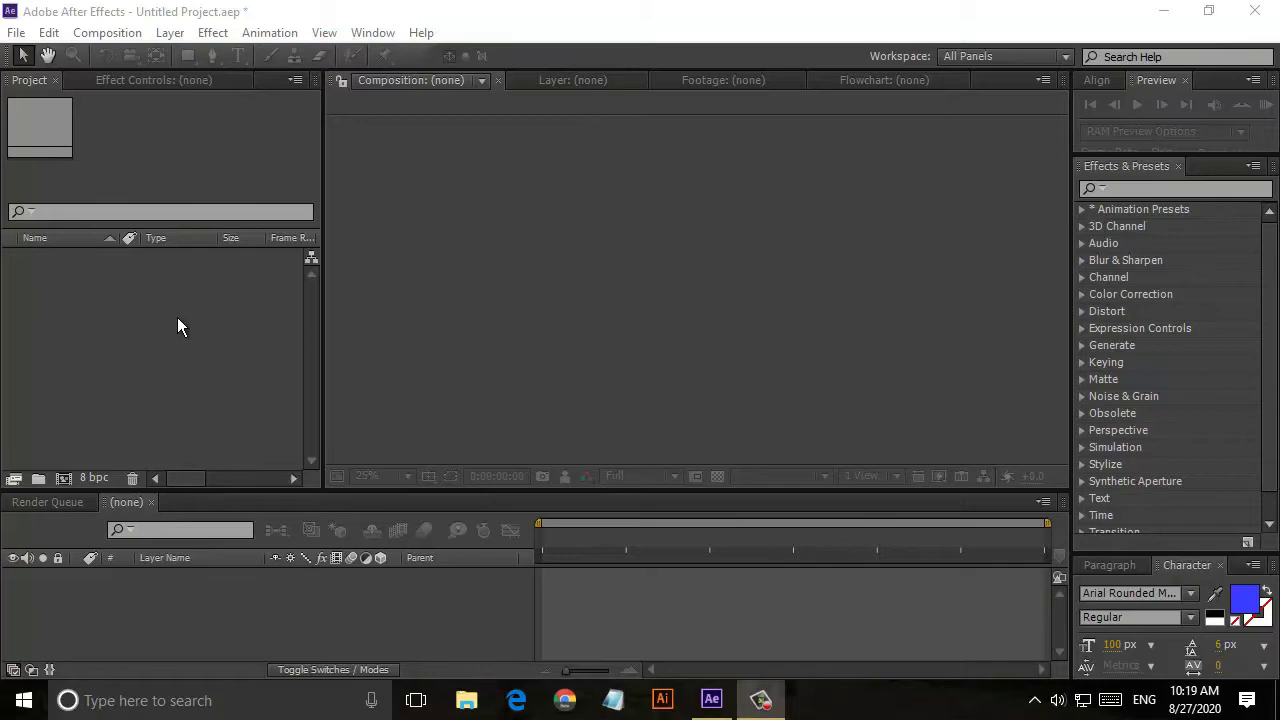
Create a new composition, Comp 1, at 1920×1080
right_click(133, 308)
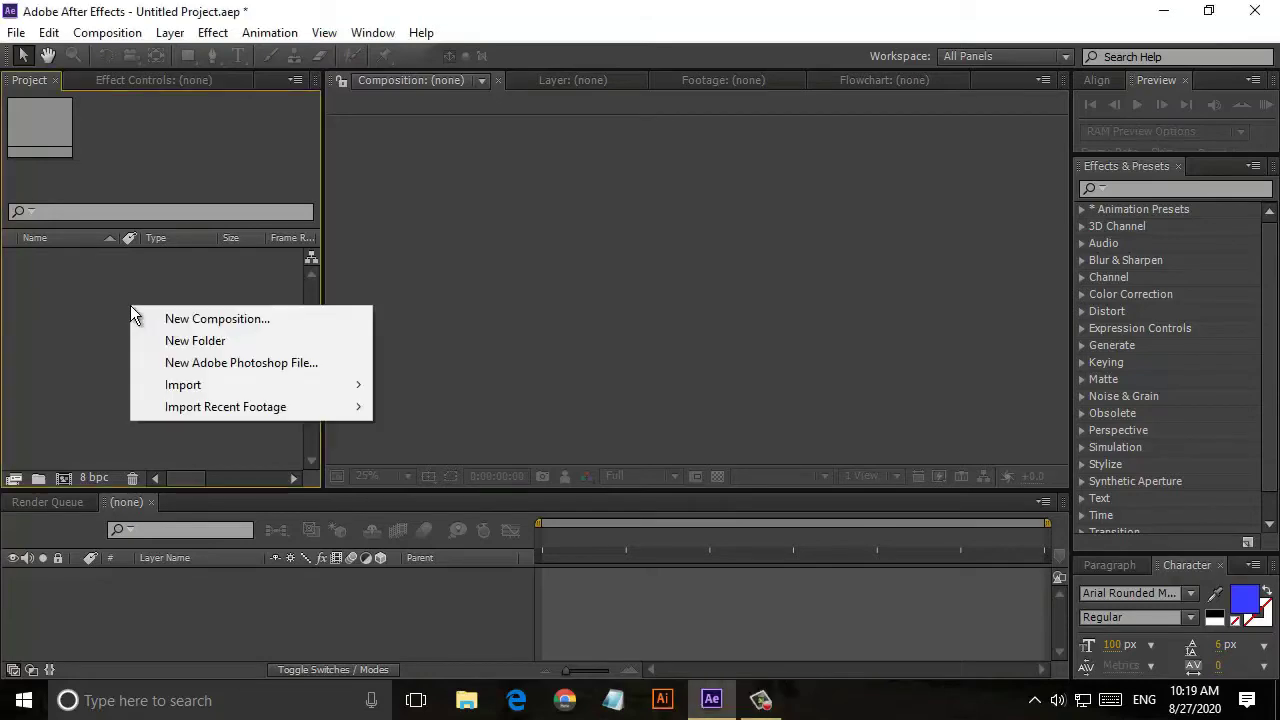
left_click(164, 314)
left_click(740, 546)
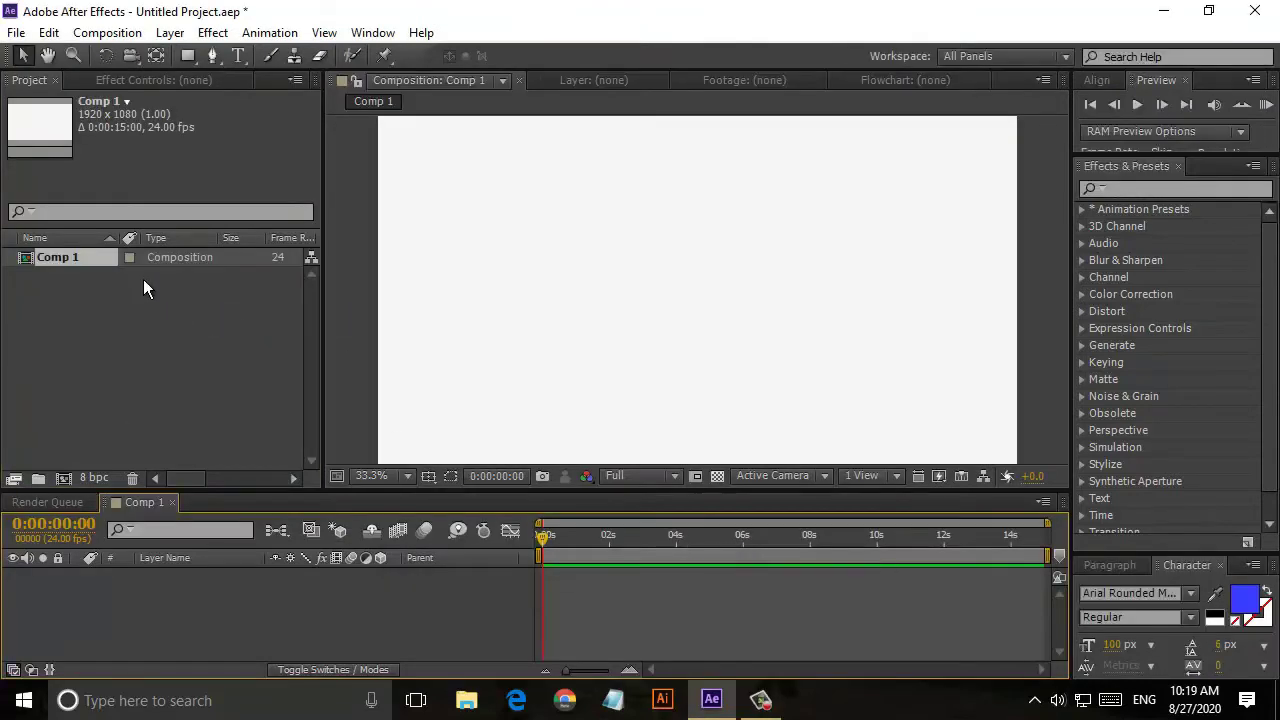
Import the car photo auto-automobile-automotive-305070.jpg into the project
right_click(145, 306)
mouse_move(343, 383)
left_click(455, 385)
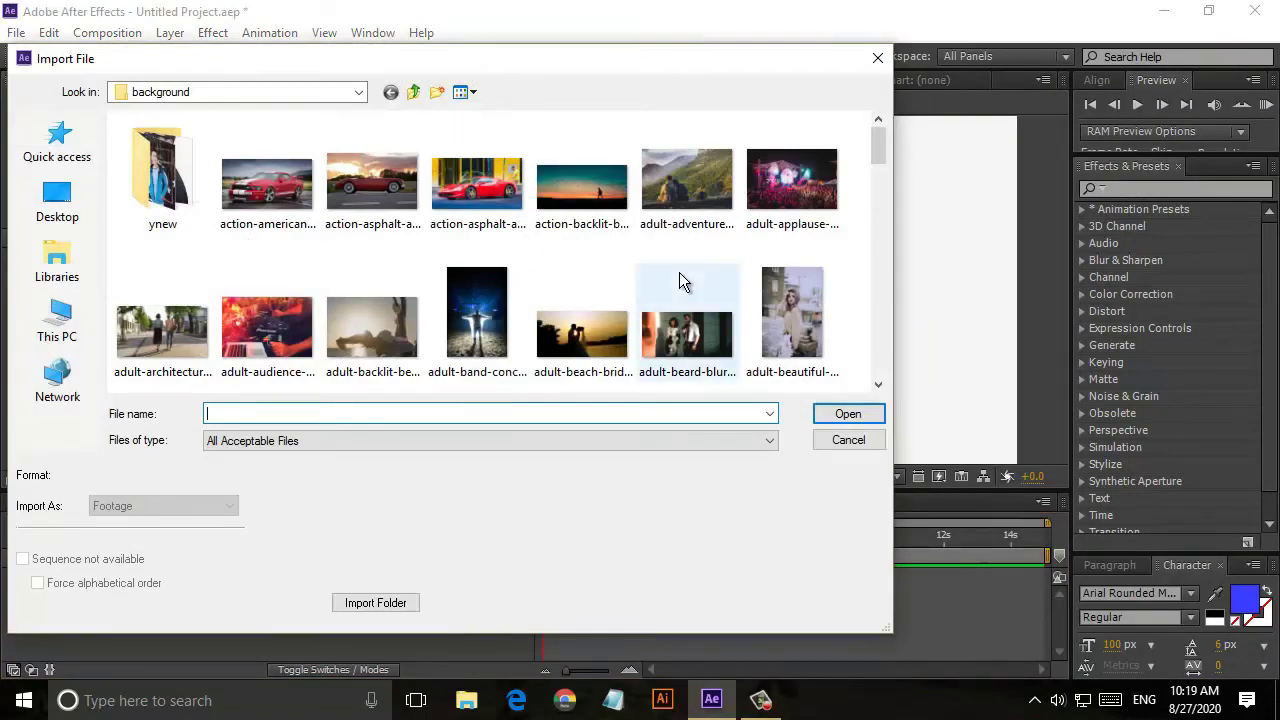
scroll(679, 297, "down", 3)
scroll(680, 300, "down", 5)
scroll(680, 300, "up", 3)
left_click(800, 180)
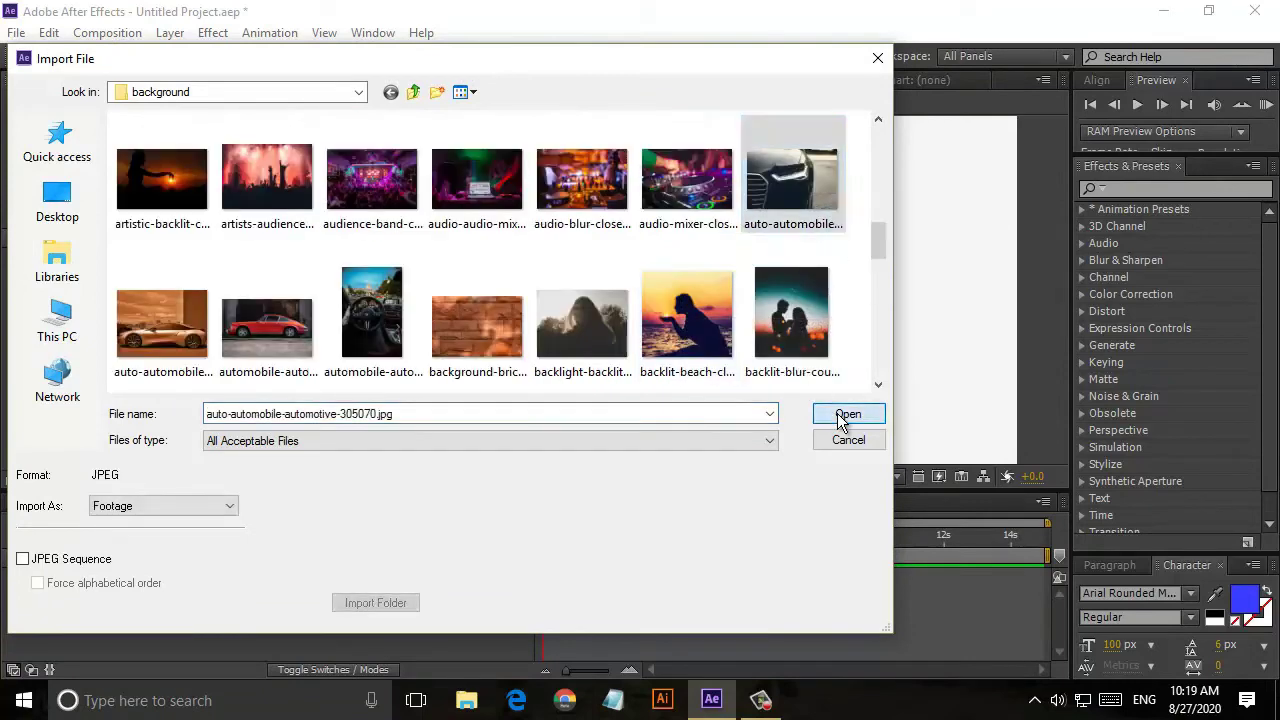
left_click(848, 414)
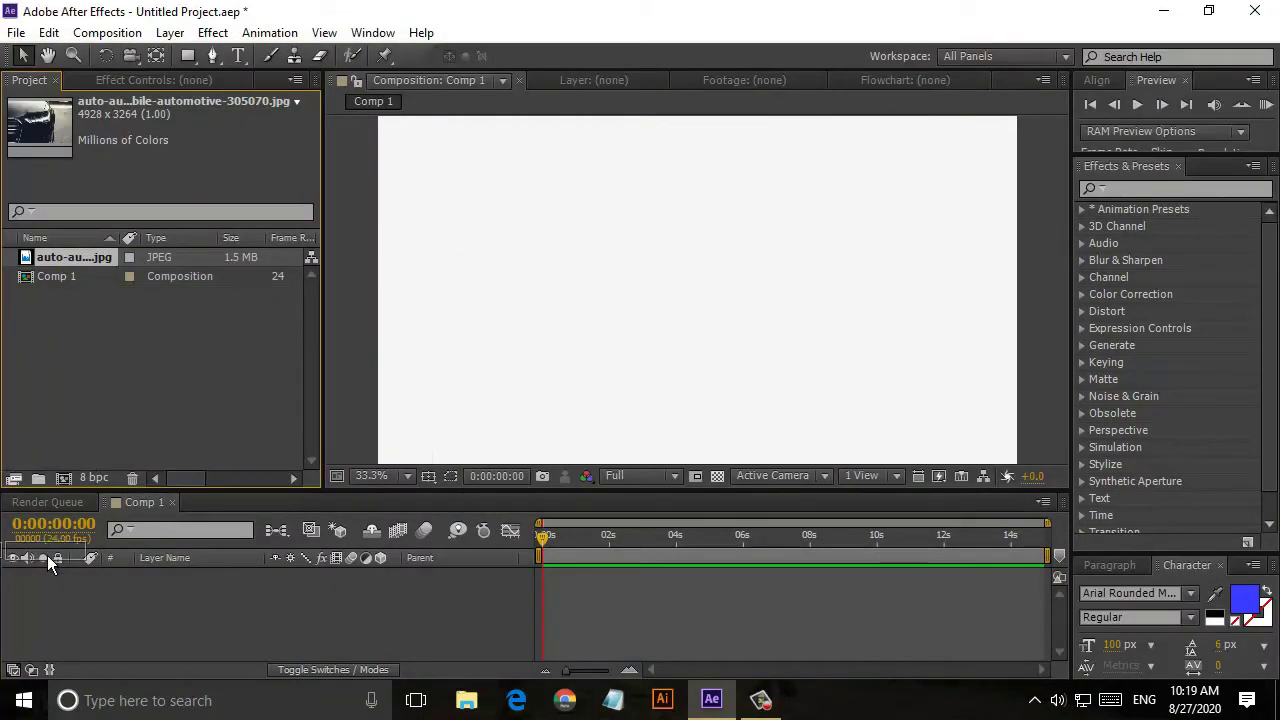
Add the car photo to Comp 1, zoom the view to 16.7%, and scale it to fill the frame
left_click_drag(47, 555, 60, 568)
left_click(407, 476)
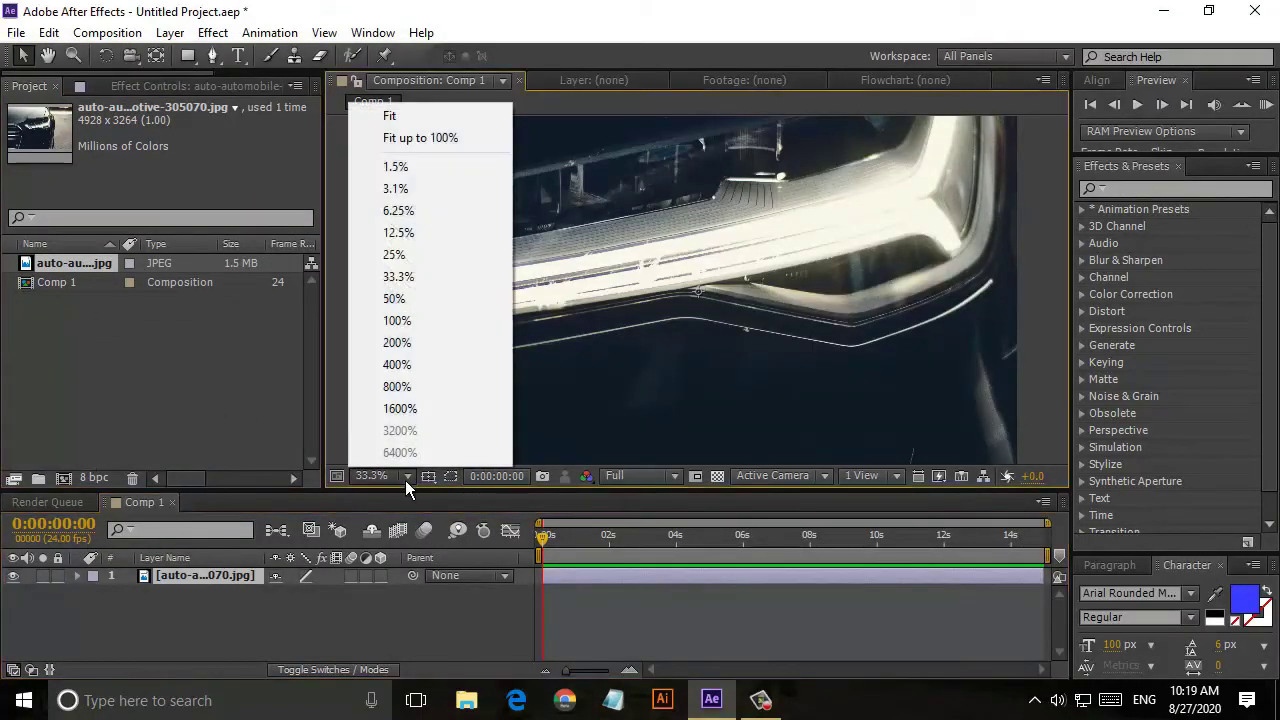
left_click(449, 248)
scroll(463, 280, "down", 1)
scroll(467, 285, "down", 1)
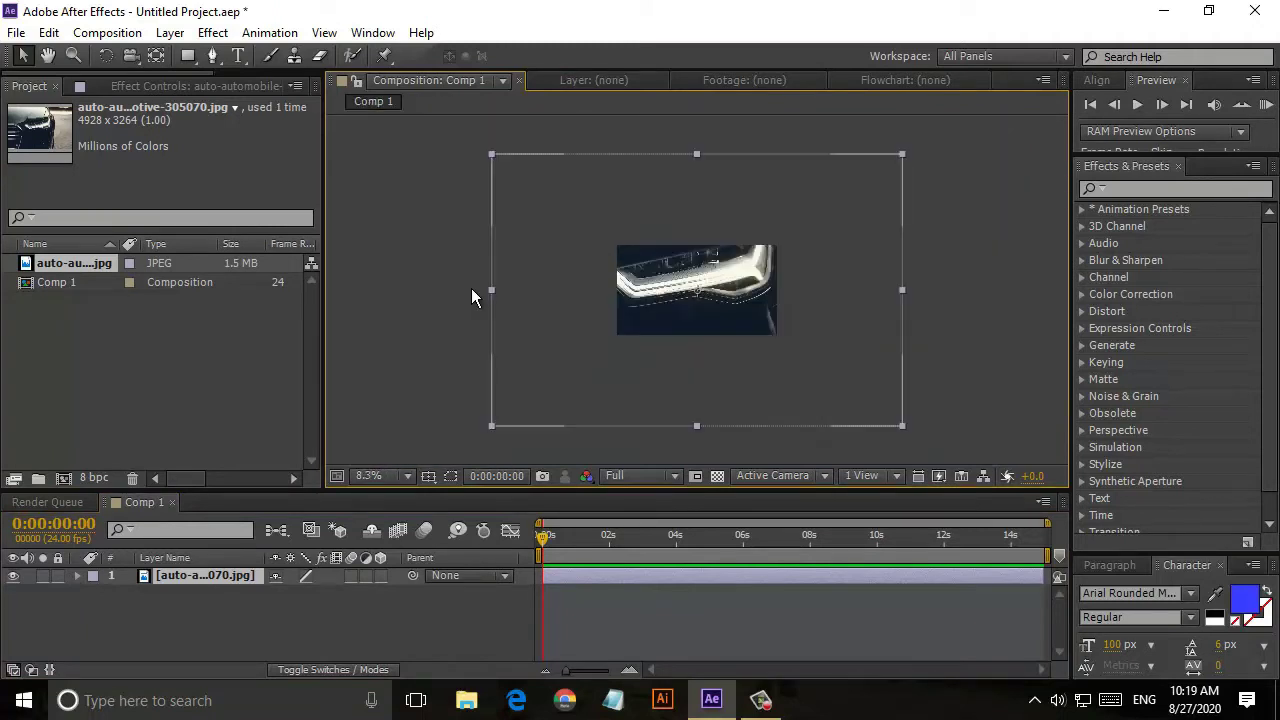
left_click_drag(903, 430, 788, 340)
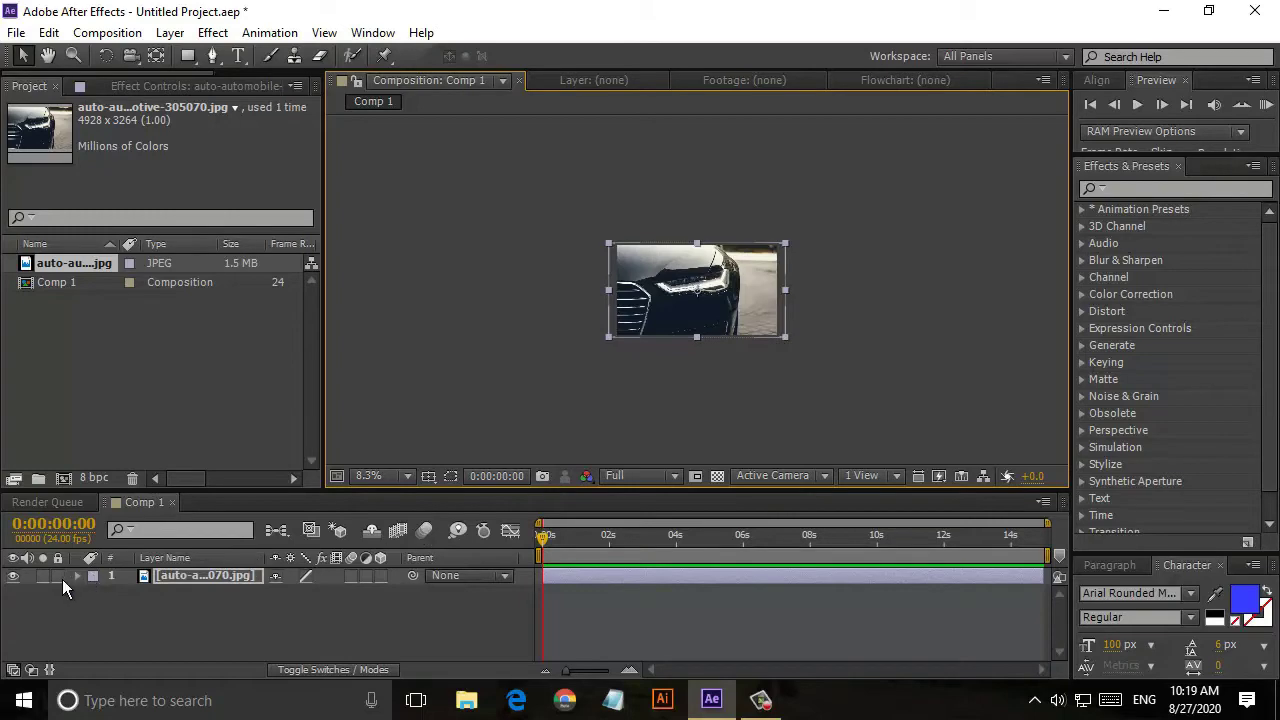
scroll(682, 386, "up", 1)
scroll(682, 388, "up", 1)
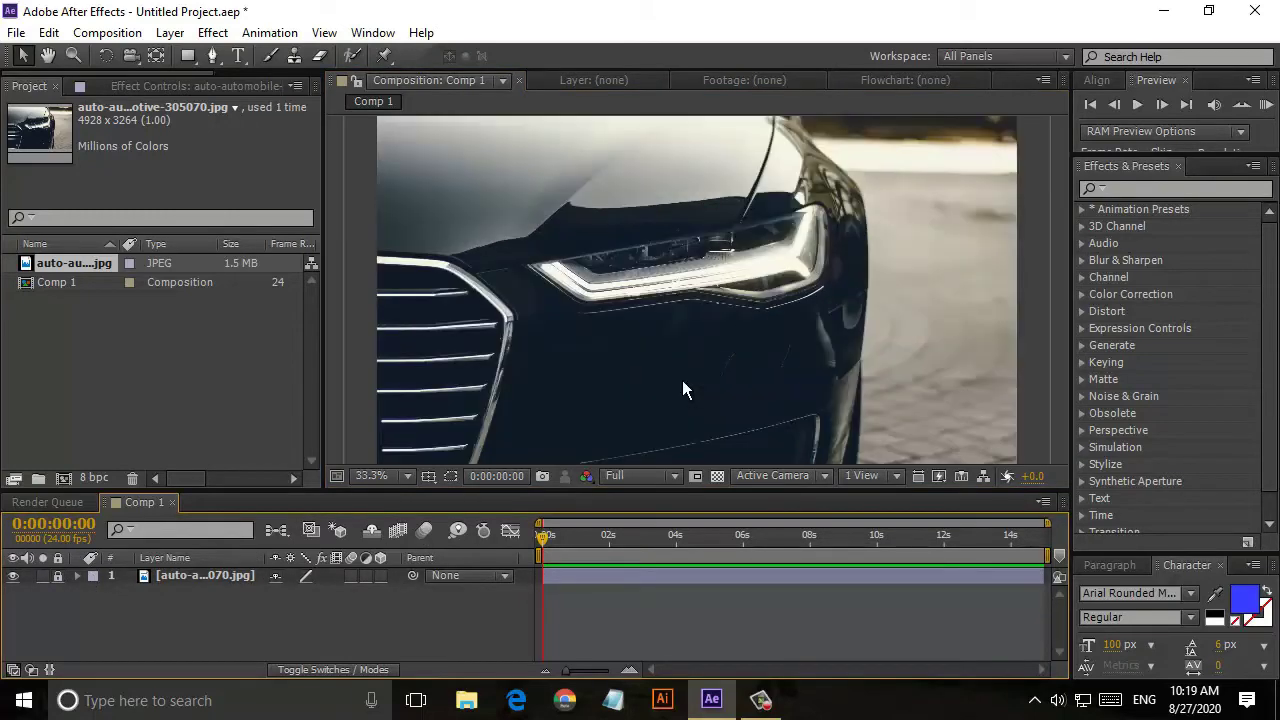
Add a new pale solid layer to the composition
right_click(329, 620)
mouse_move(518, 410)
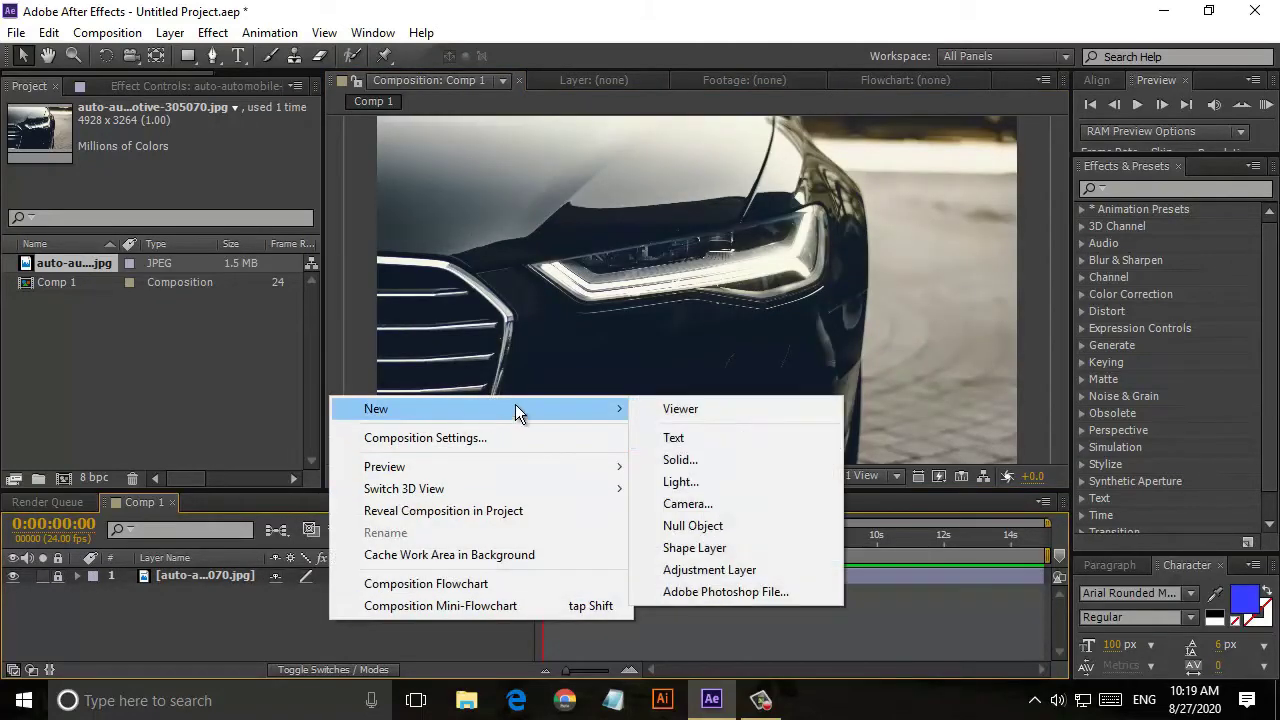
left_click(698, 462)
left_click(676, 526)
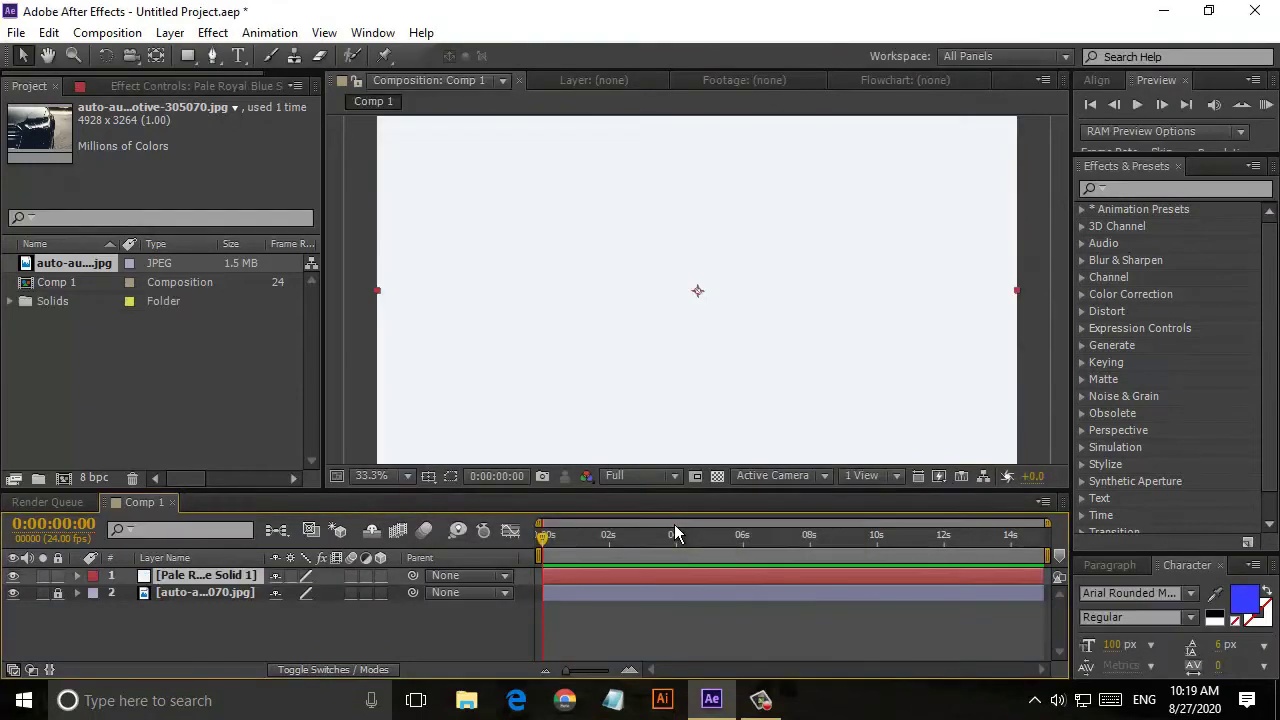
Draw a closed polygon mask on the solid just below the car's headlight
left_click(212, 55)
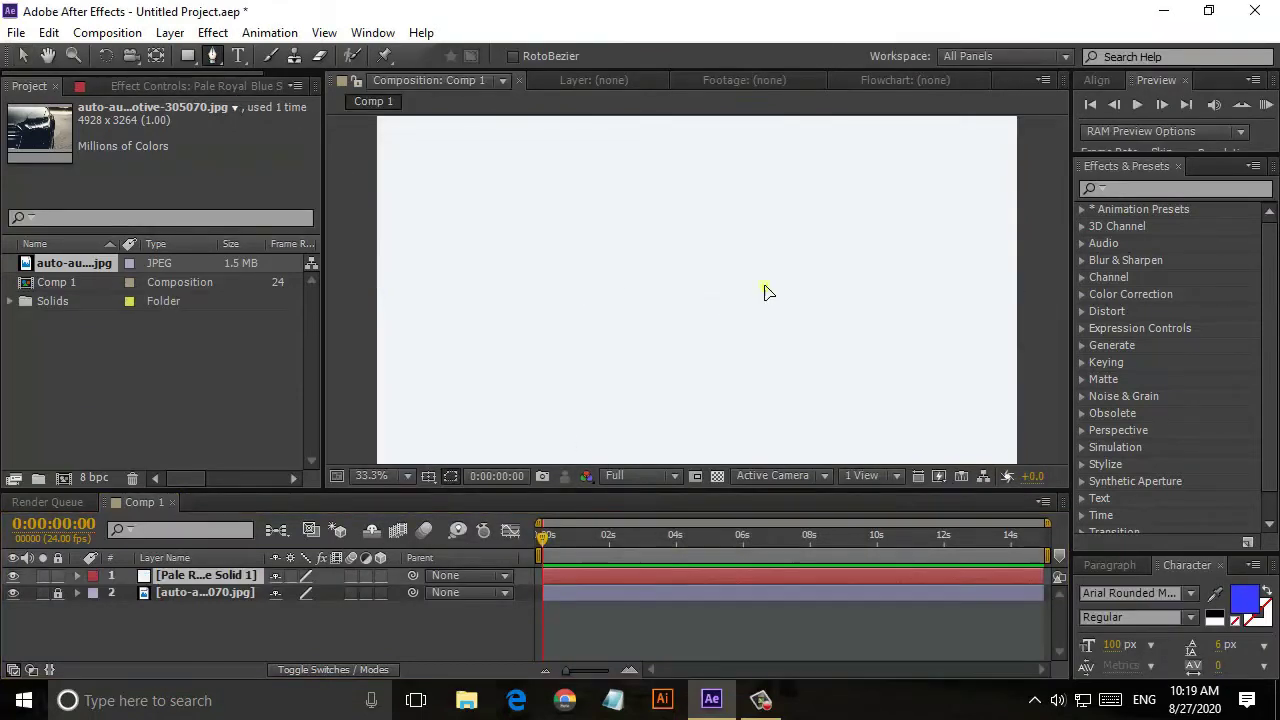
left_click_drag(764, 290, 826, 295)
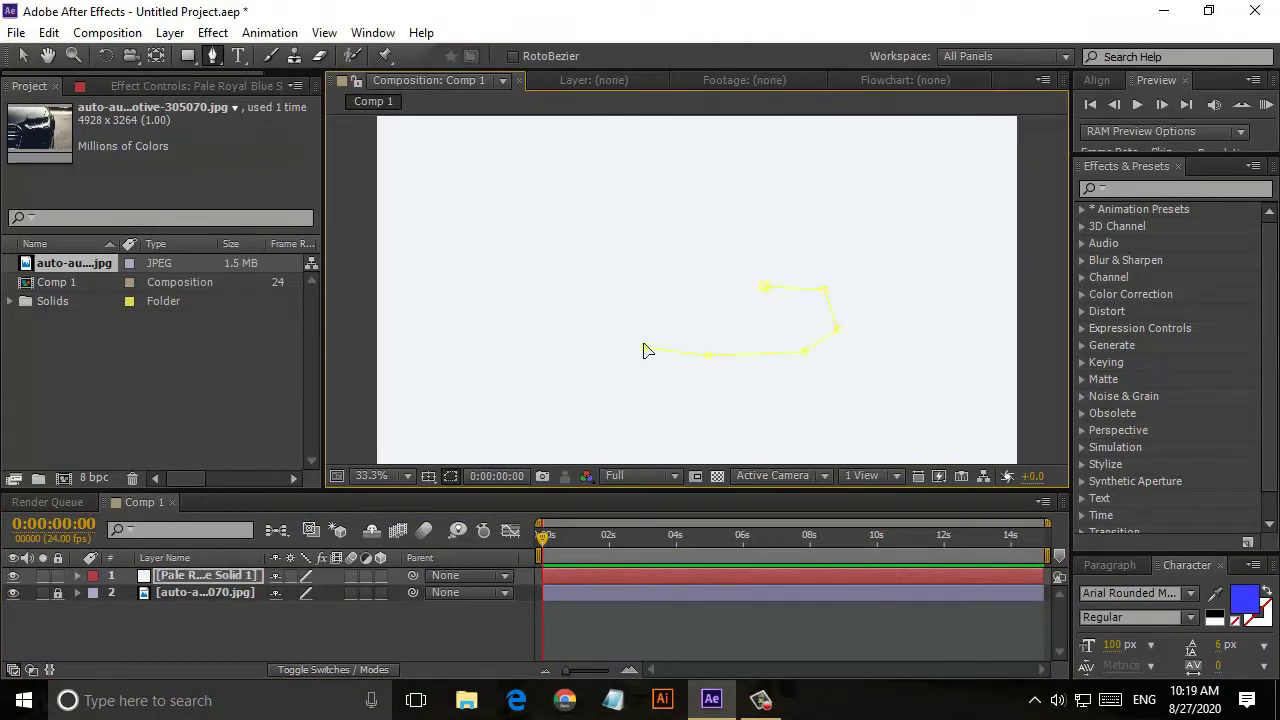
left_click(762, 292)
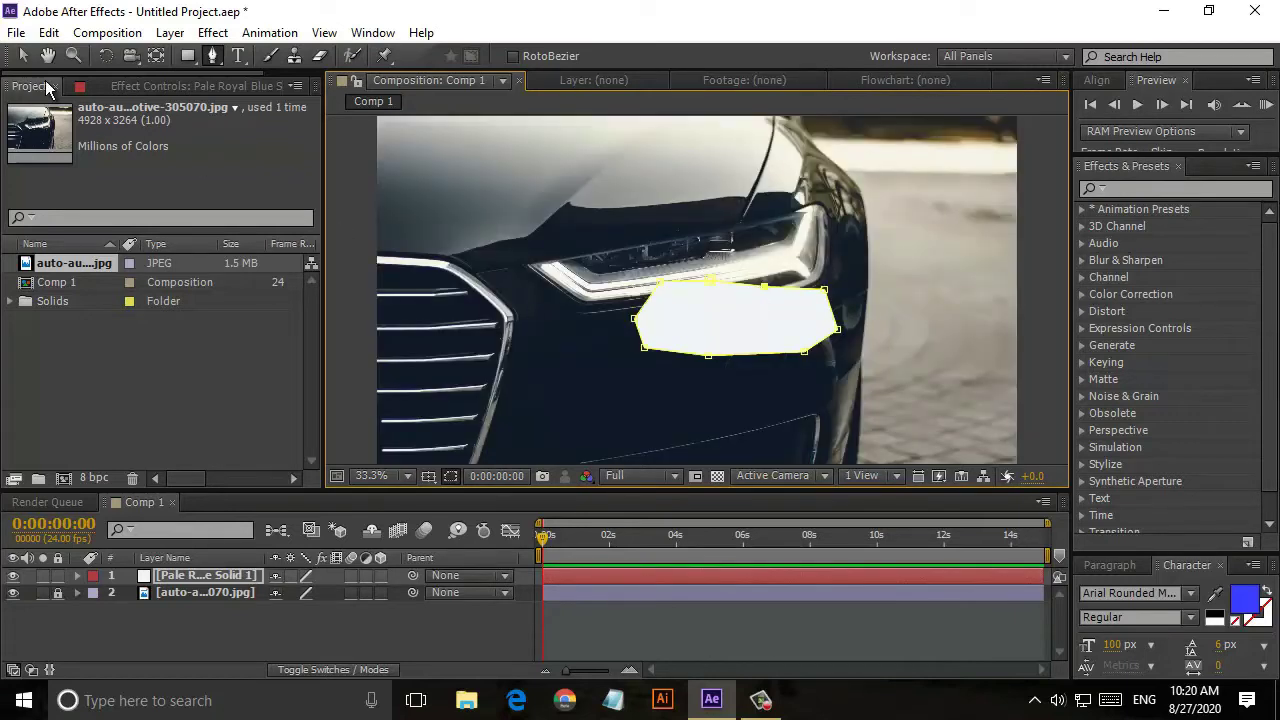
left_click(22, 55)
Move the masked solid up over the car's headlight
left_click(757, 320)
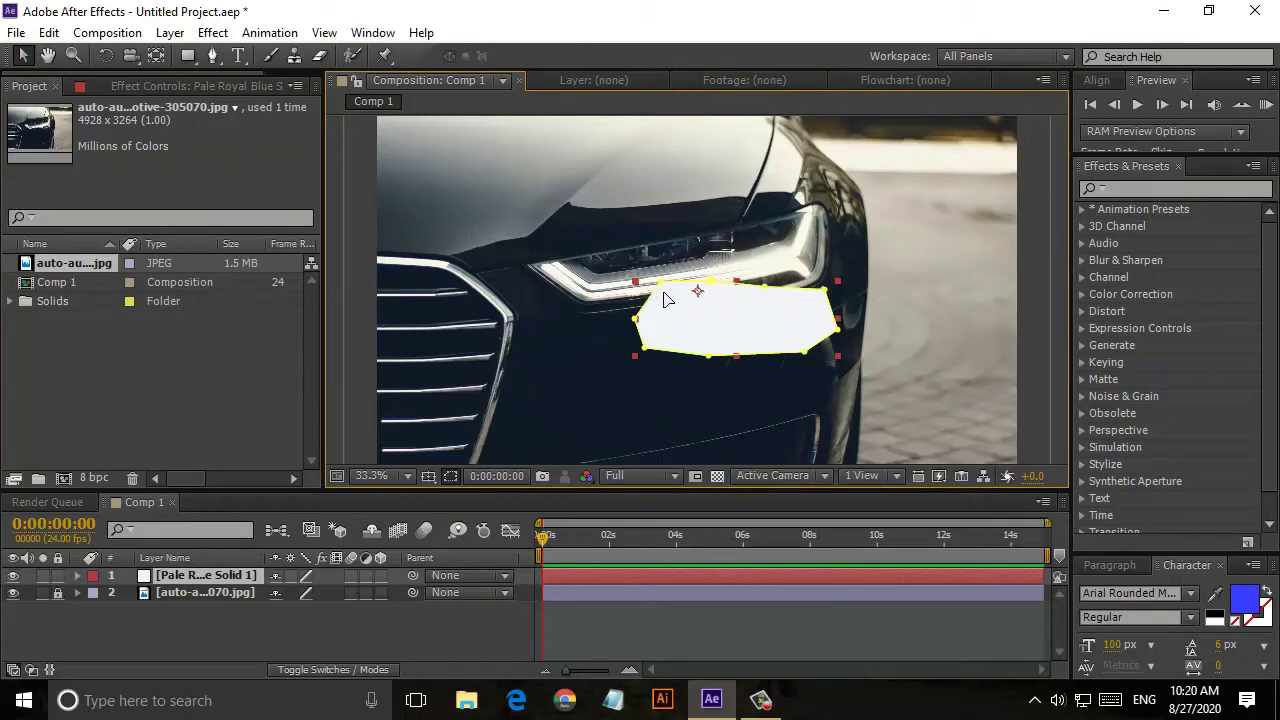
left_click_drag(667, 299, 633, 261)
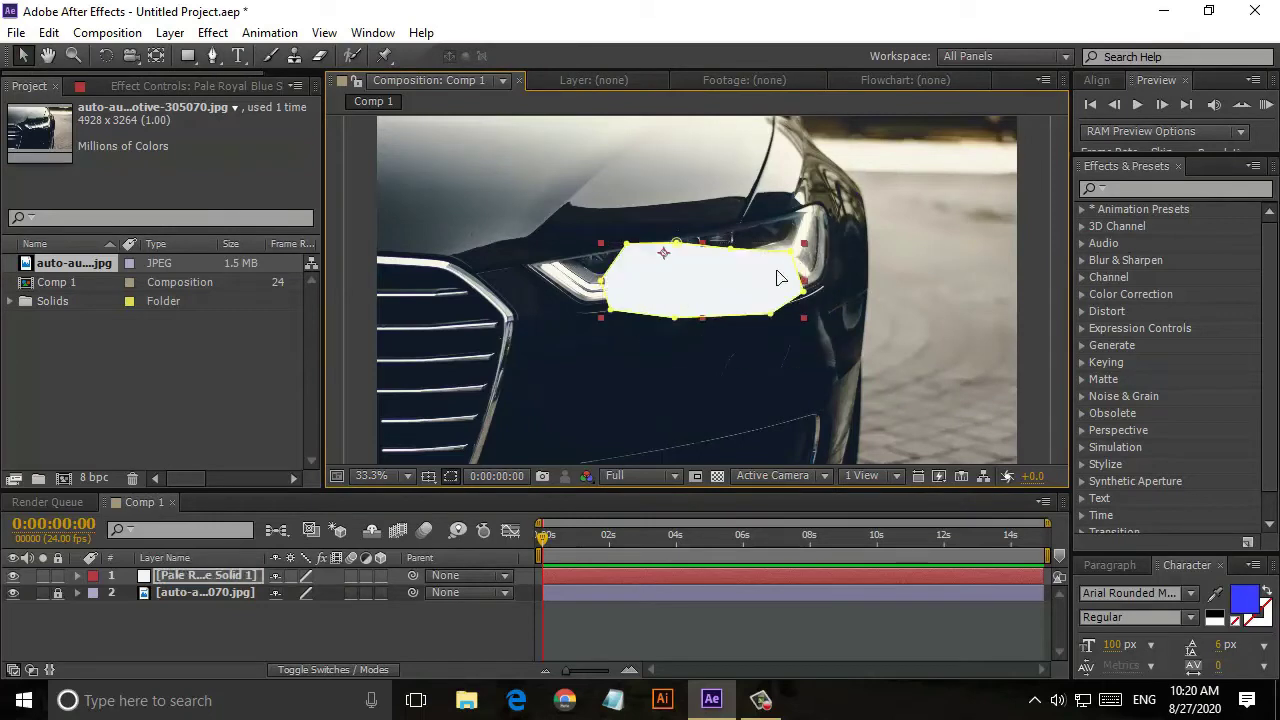
mouse_move(780, 278)
left_mouse_down()
mouse_move(783, 263)
mouse_move(815, 290)
mouse_move(818, 210)
left_mouse_up()
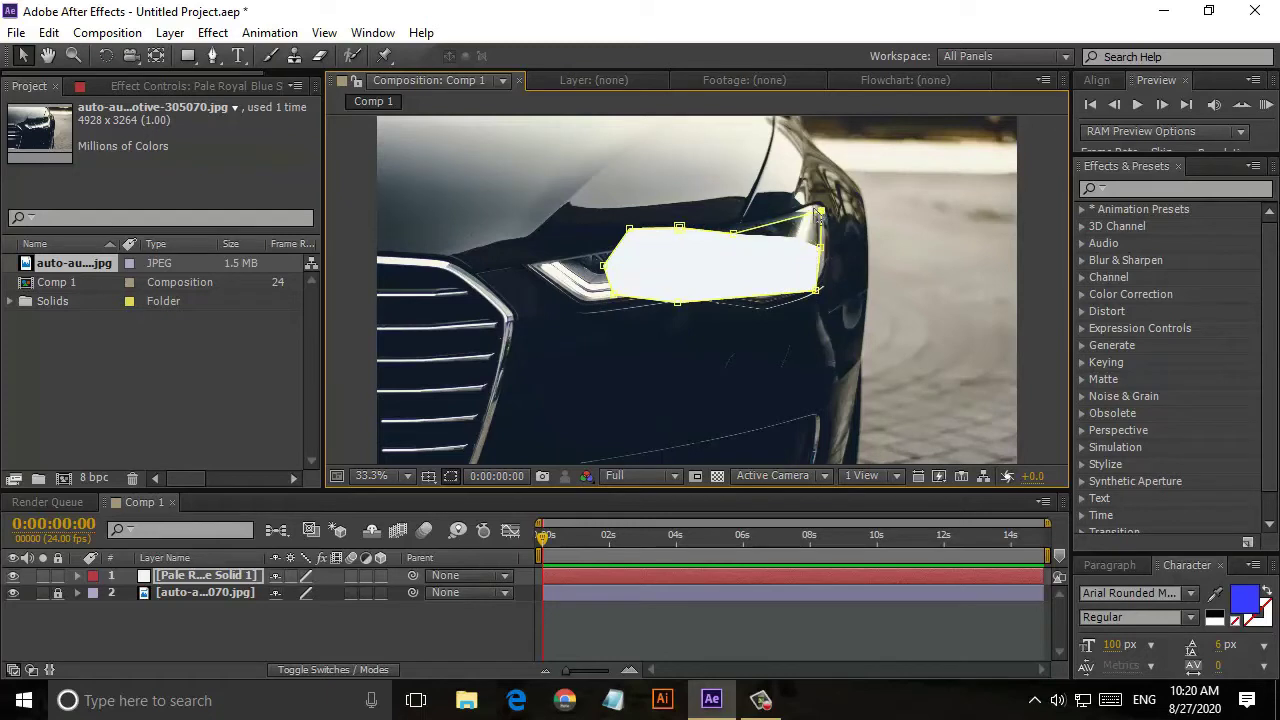
Drag the mask vertices to trace the headlight outline from grille edge to fender
left_click_drag(735, 235, 730, 232)
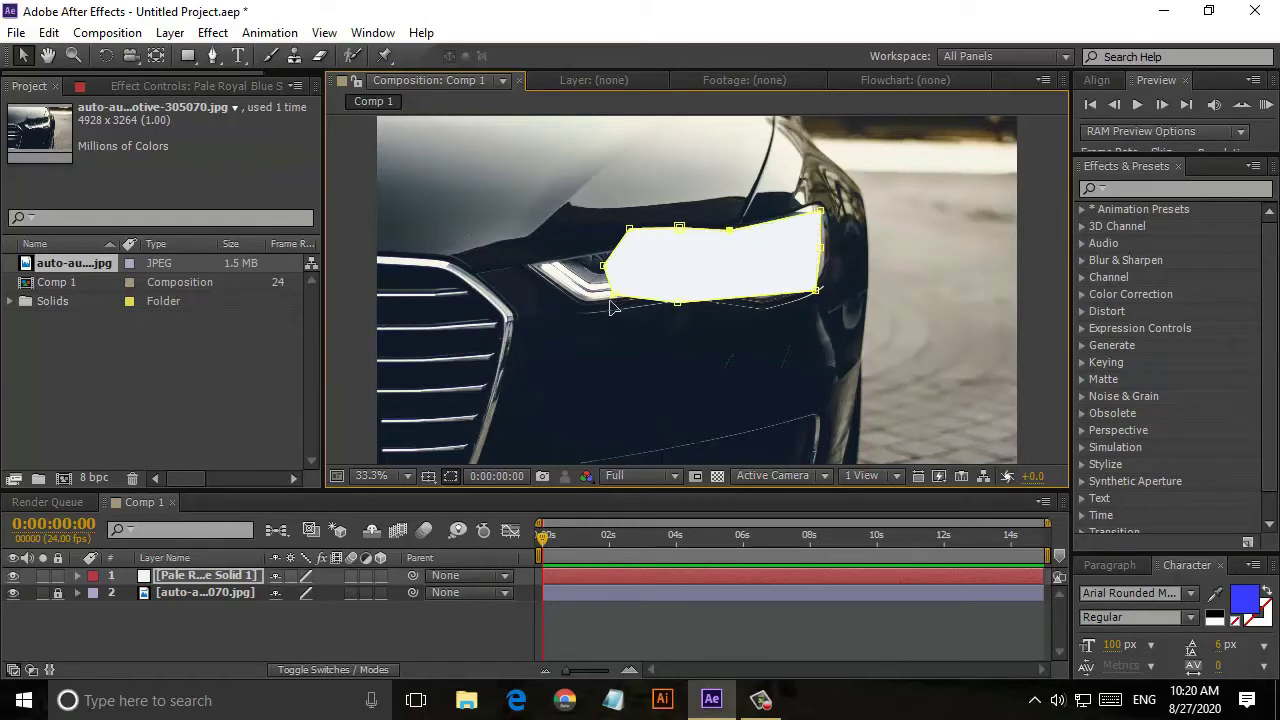
left_click_drag(610, 303, 521, 267)
left_click_drag(630, 230, 732, 224)
left_click_drag(818, 210, 829, 247)
left_click_drag(817, 290, 819, 292)
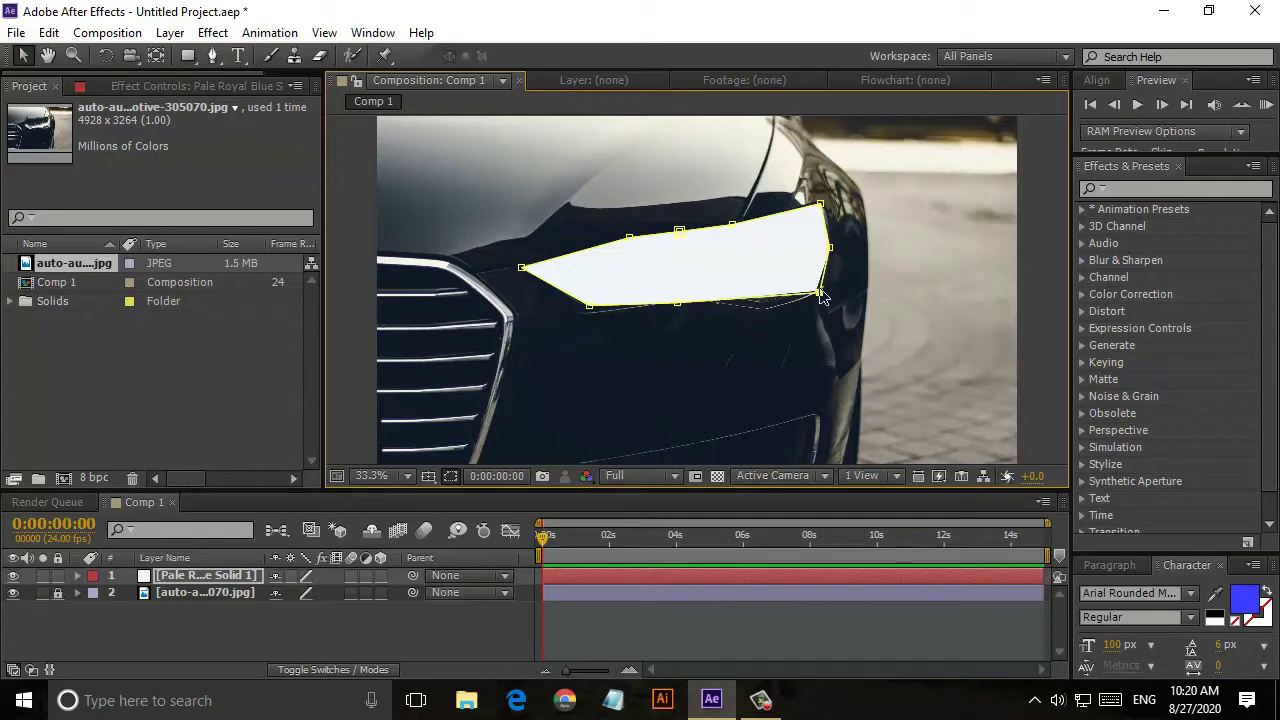
left_click_drag(678, 305, 674, 310)
left_click_drag(589, 306, 585, 310)
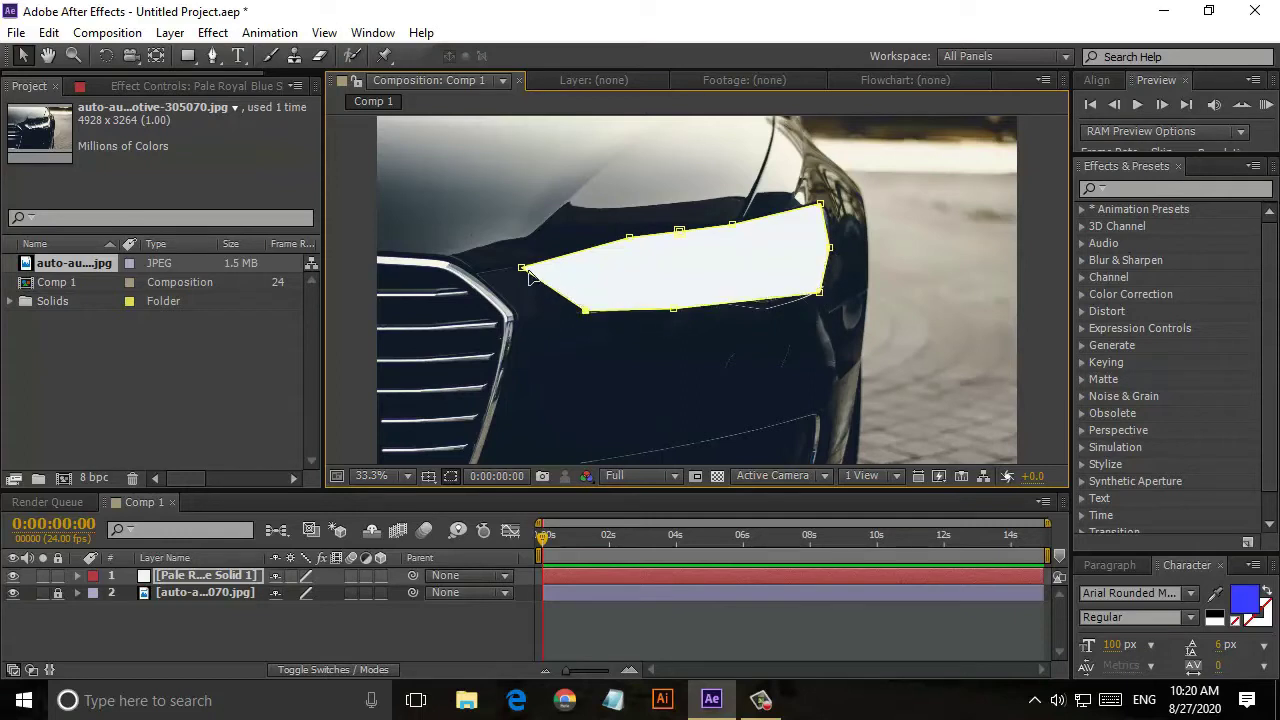
left_click_drag(521, 267, 518, 265)
left_click_drag(730, 227, 730, 224)
left_click_drag(821, 293, 822, 297)
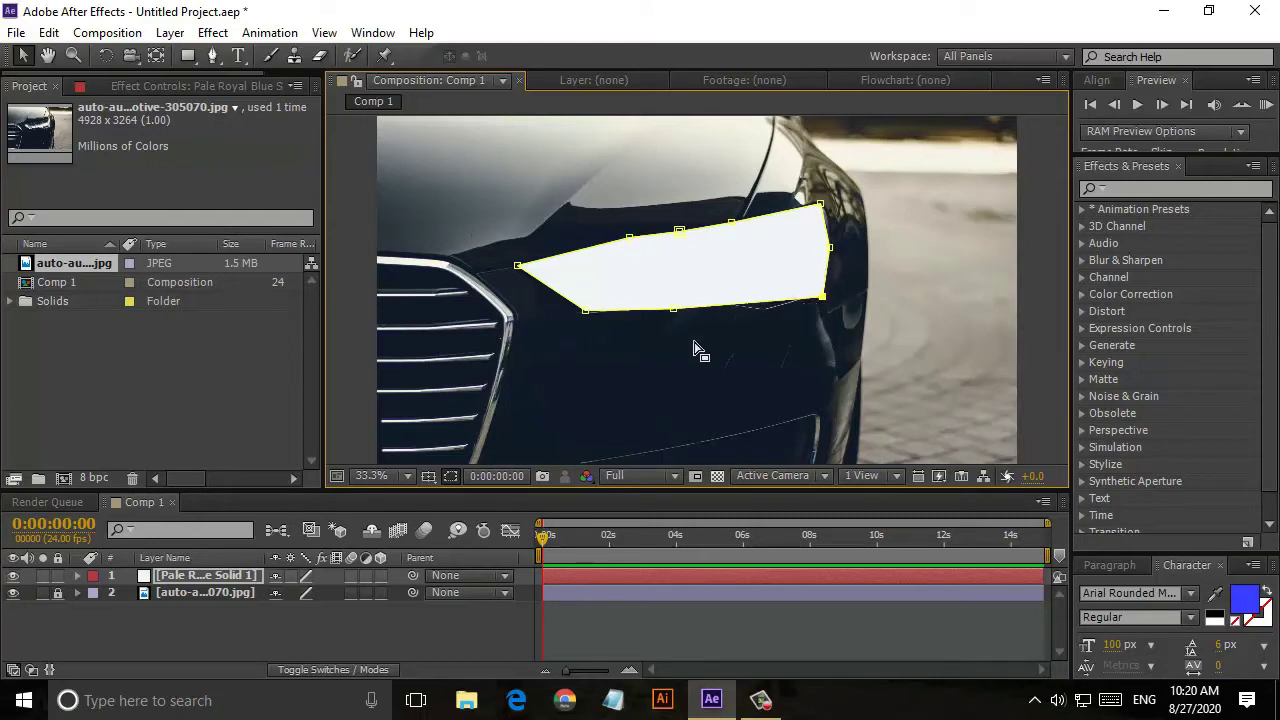
Expand the solid's Mask 1 properties and raise Mask Feather to 140 pixels
left_click(78, 576)
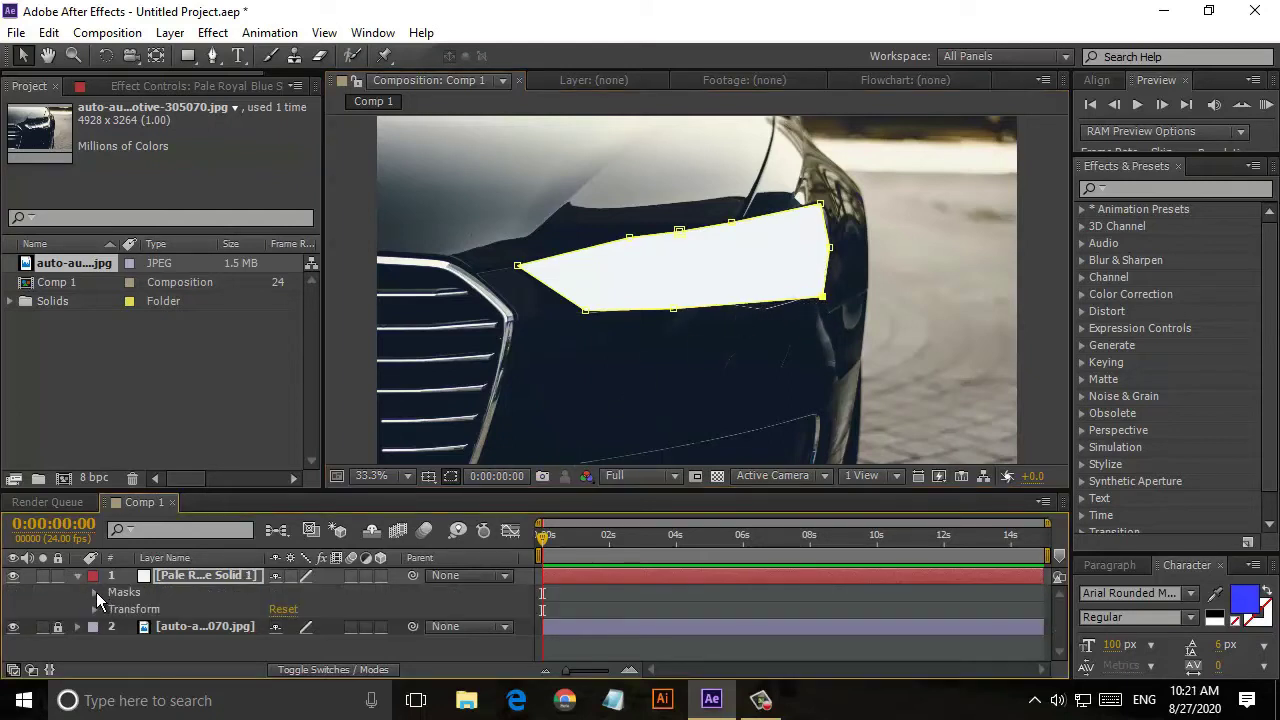
left_click(96, 592)
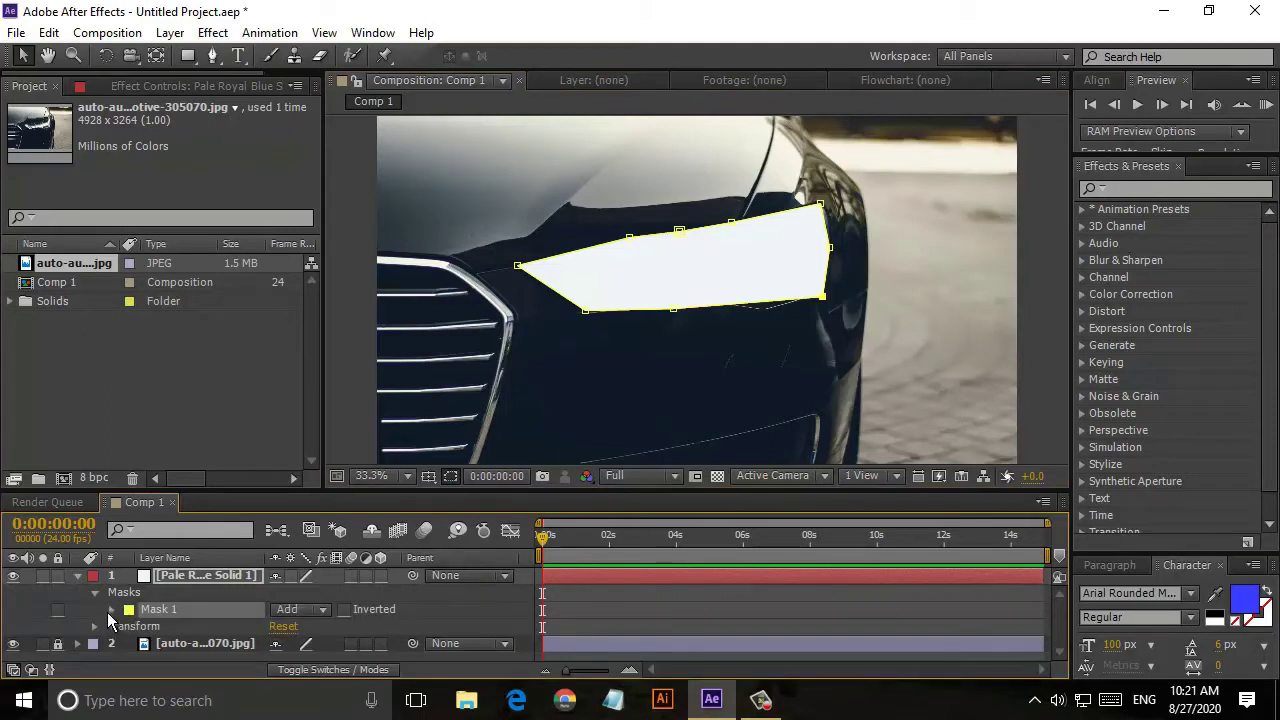
left_click(112, 609)
left_click_drag(297, 618, 331, 628)
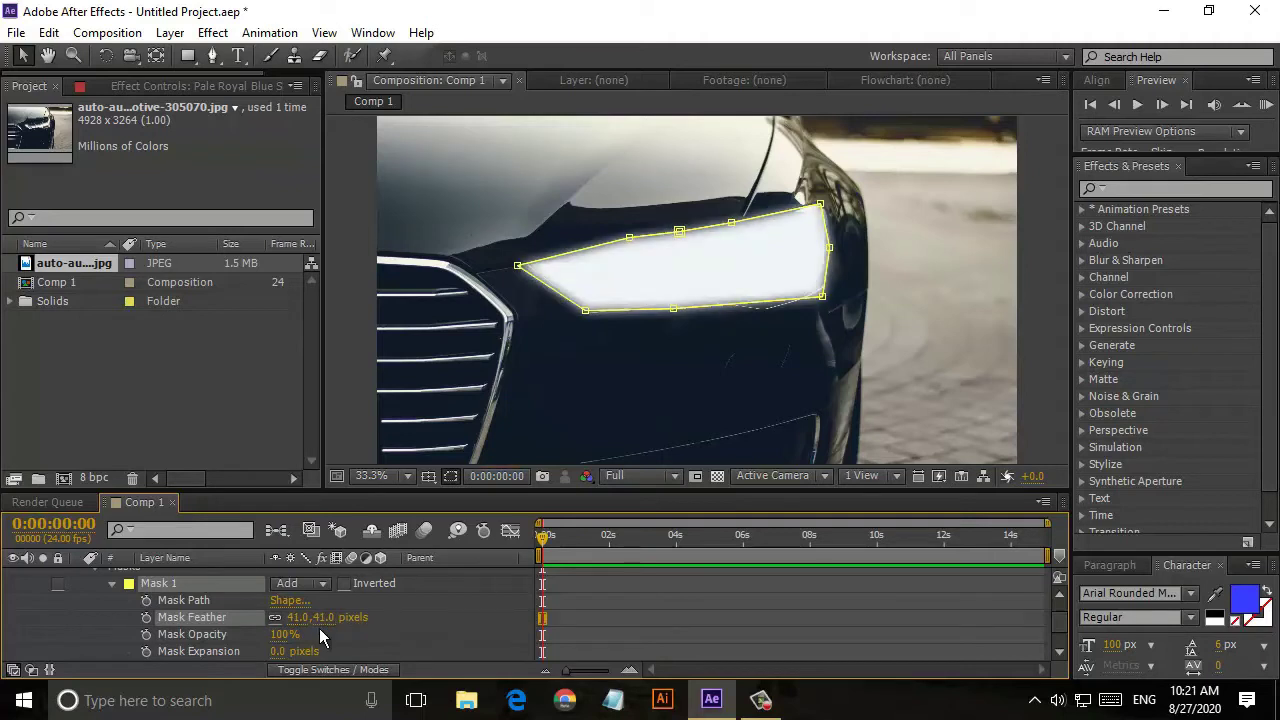
mouse_move(319, 628)
left_mouse_down()
mouse_move(348, 628)
mouse_move(341, 619)
mouse_move(348, 630)
left_mouse_up()
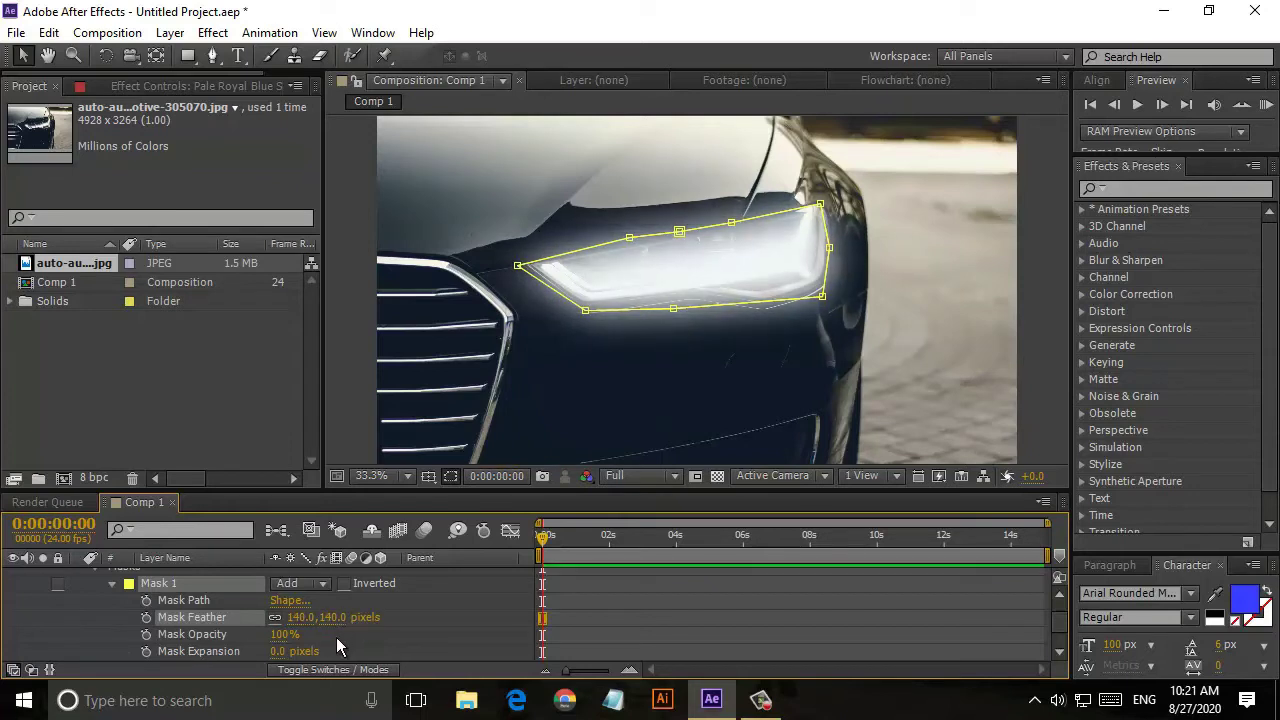
Start Mask Opacity keyframes, dimming the glow at frames 9 and 10
left_click(146, 634)
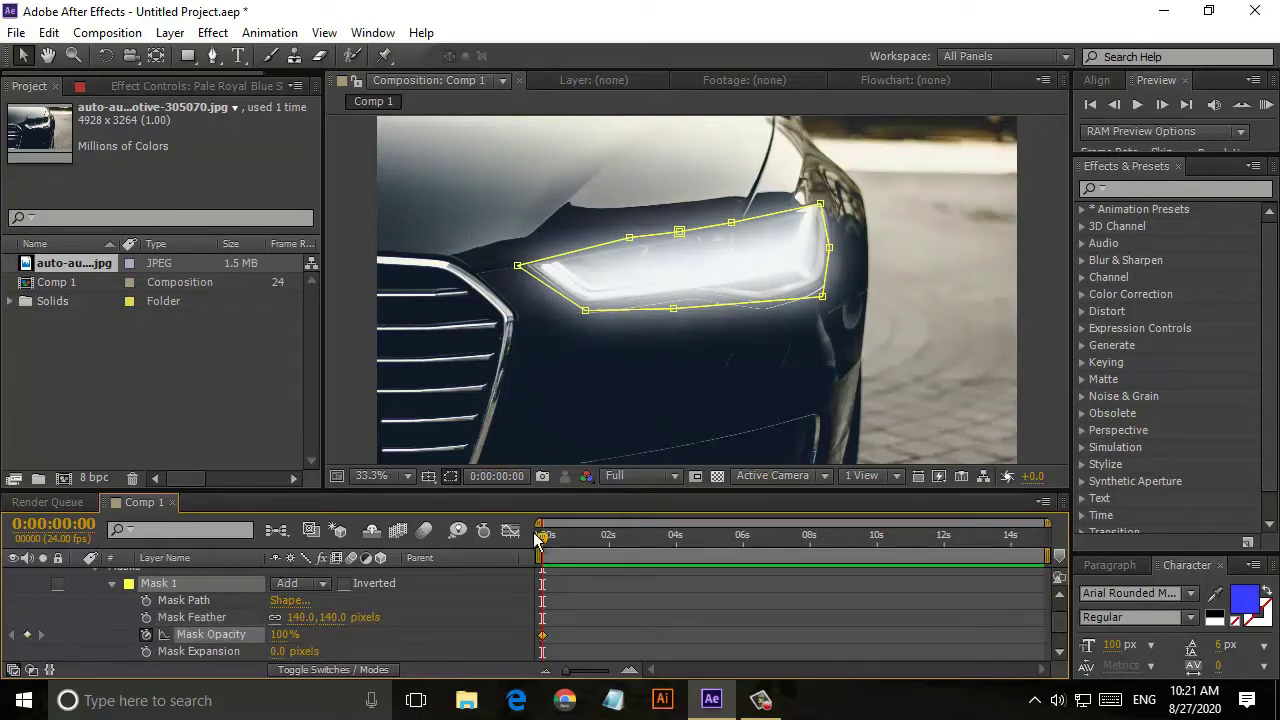
left_click_drag(542, 537, 553, 560)
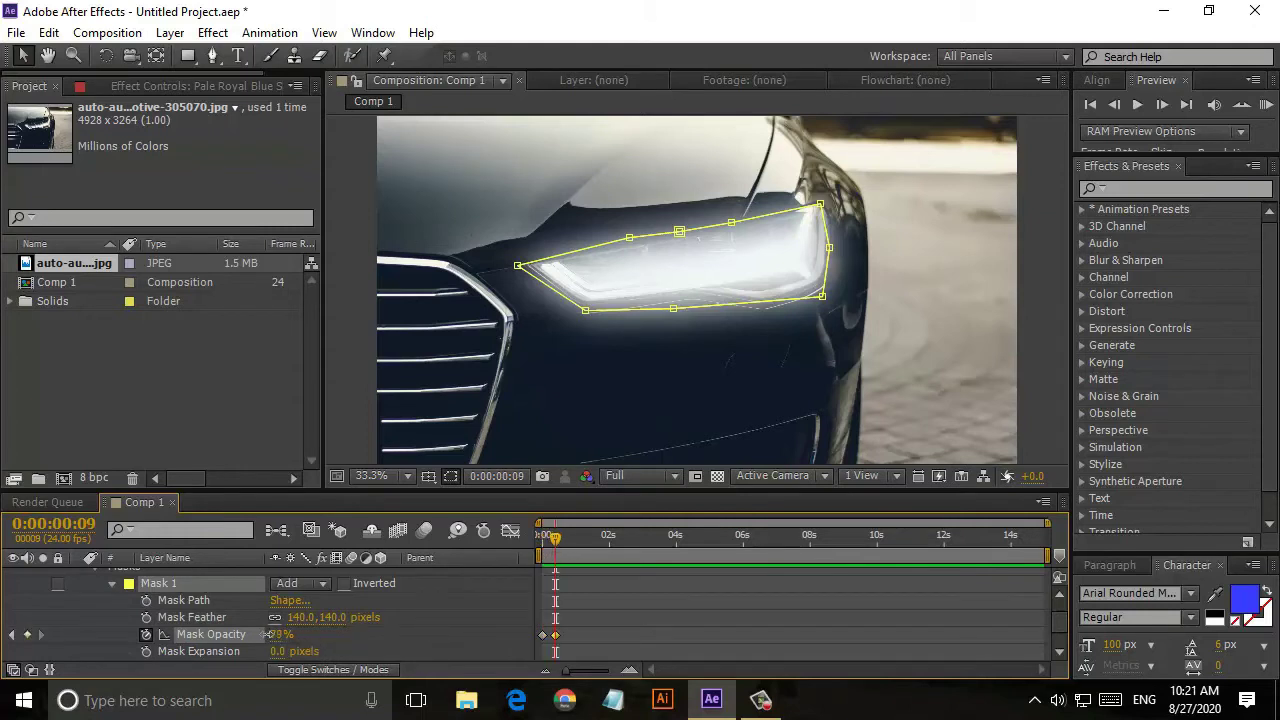
mouse_move(268, 634)
left_mouse_down()
mouse_move(272, 648)
mouse_move(295, 640)
left_mouse_up()
left_click(557, 535)
left_click_drag(277, 636, 300, 634)
Keyframe Mask Expansion, shrinking it at frame 13 and expanding to 15 pixels at one second
left_click_drag(556, 538, 561, 540)
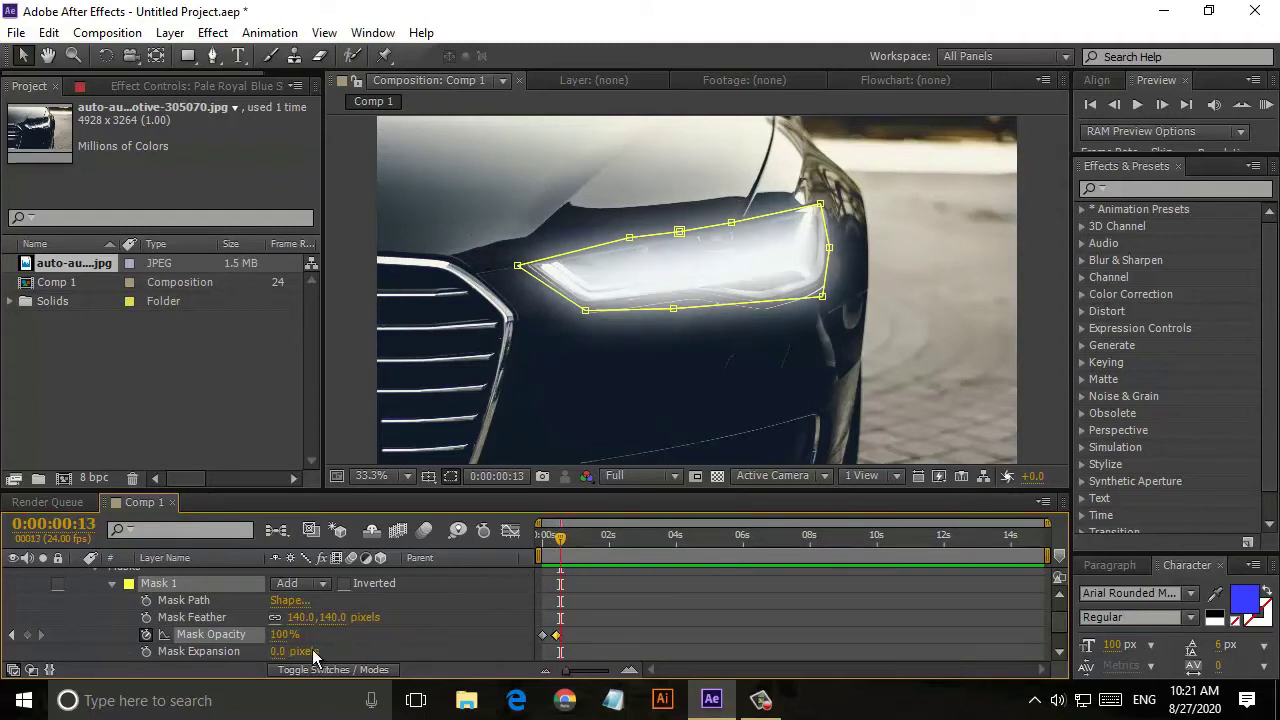
left_click(146, 652)
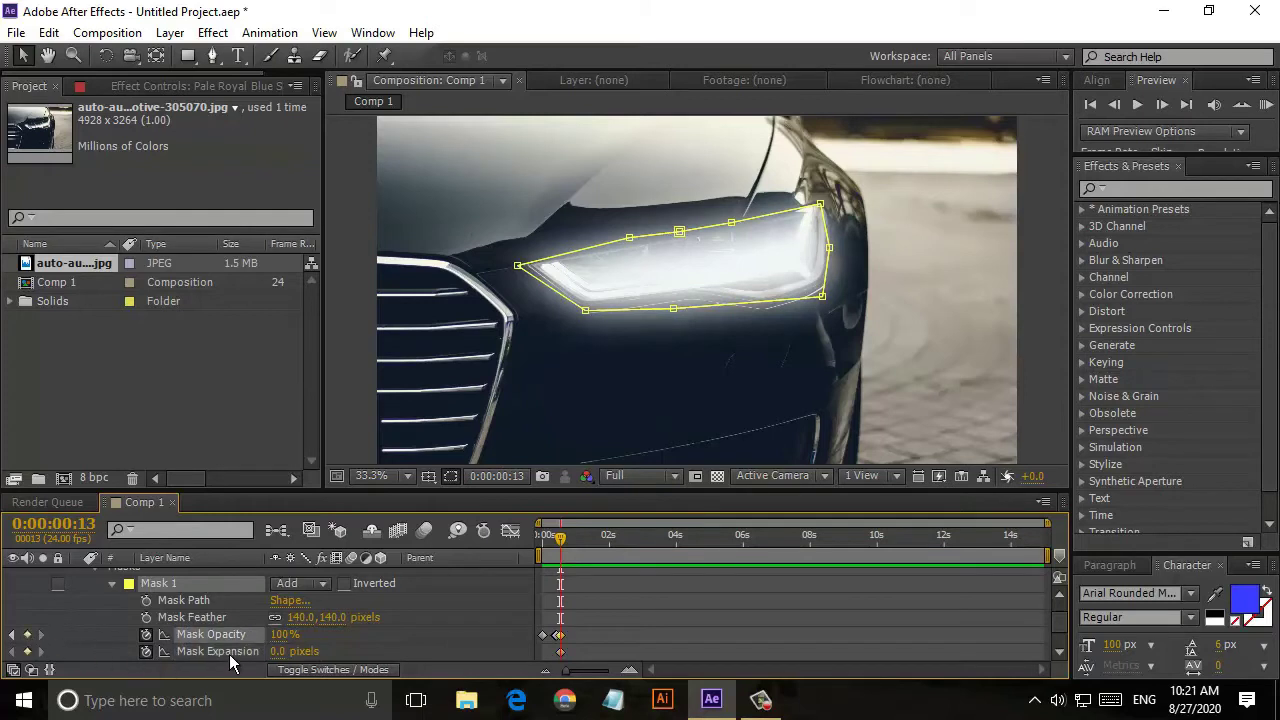
left_click_drag(277, 651, 296, 651)
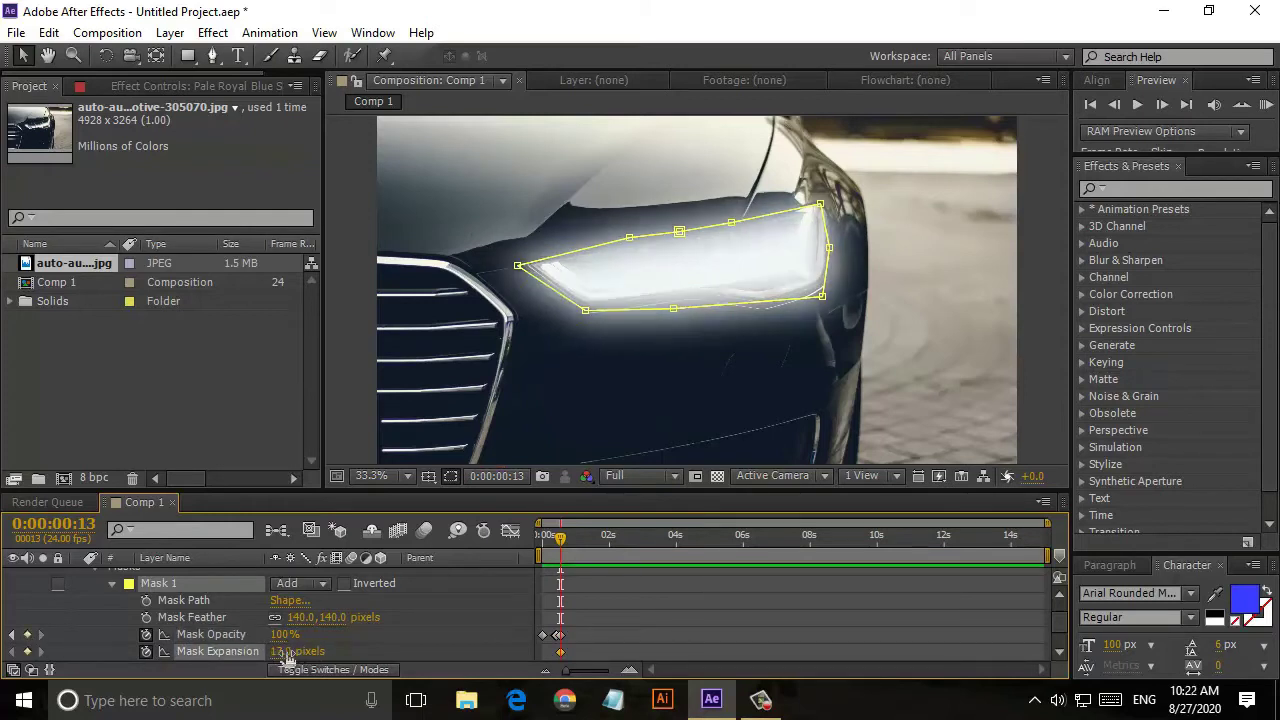
left_click(575, 540)
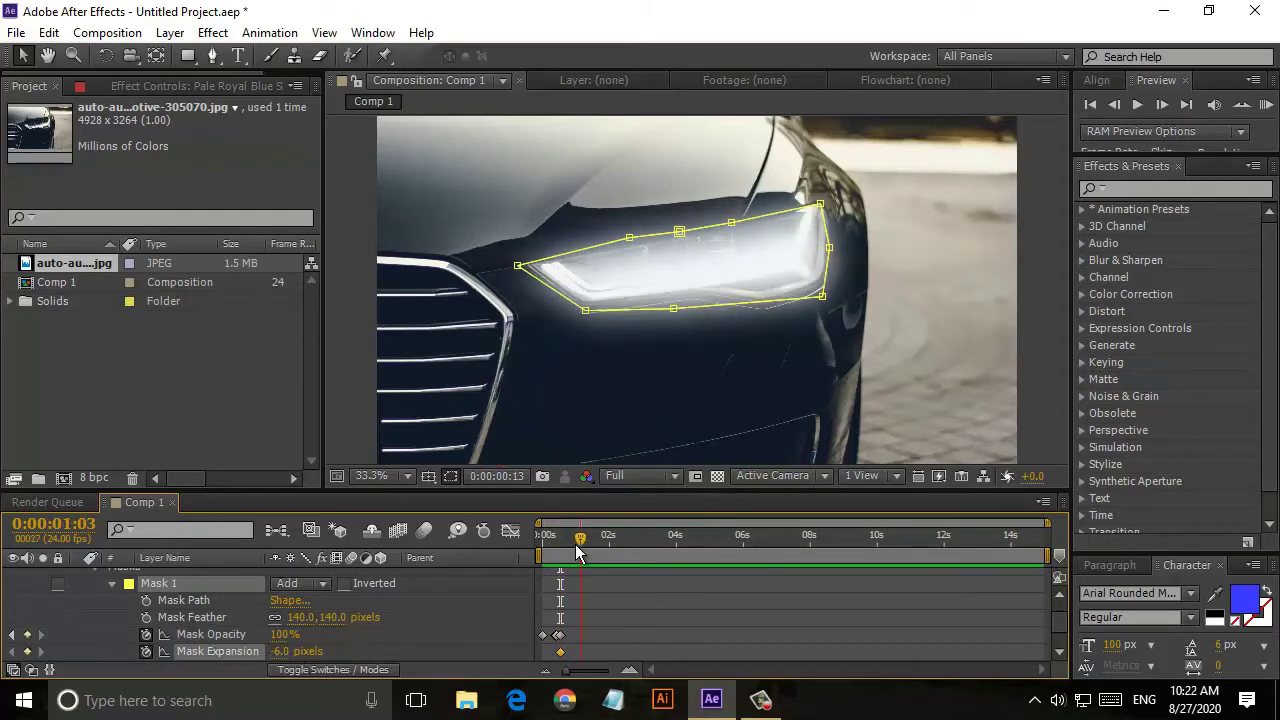
left_click_drag(294, 660, 351, 652)
Add opacity keyframes: 73% at 1:12, brighter at 1:22, 89% at 2:17, another at 3:00
left_click(592, 540)
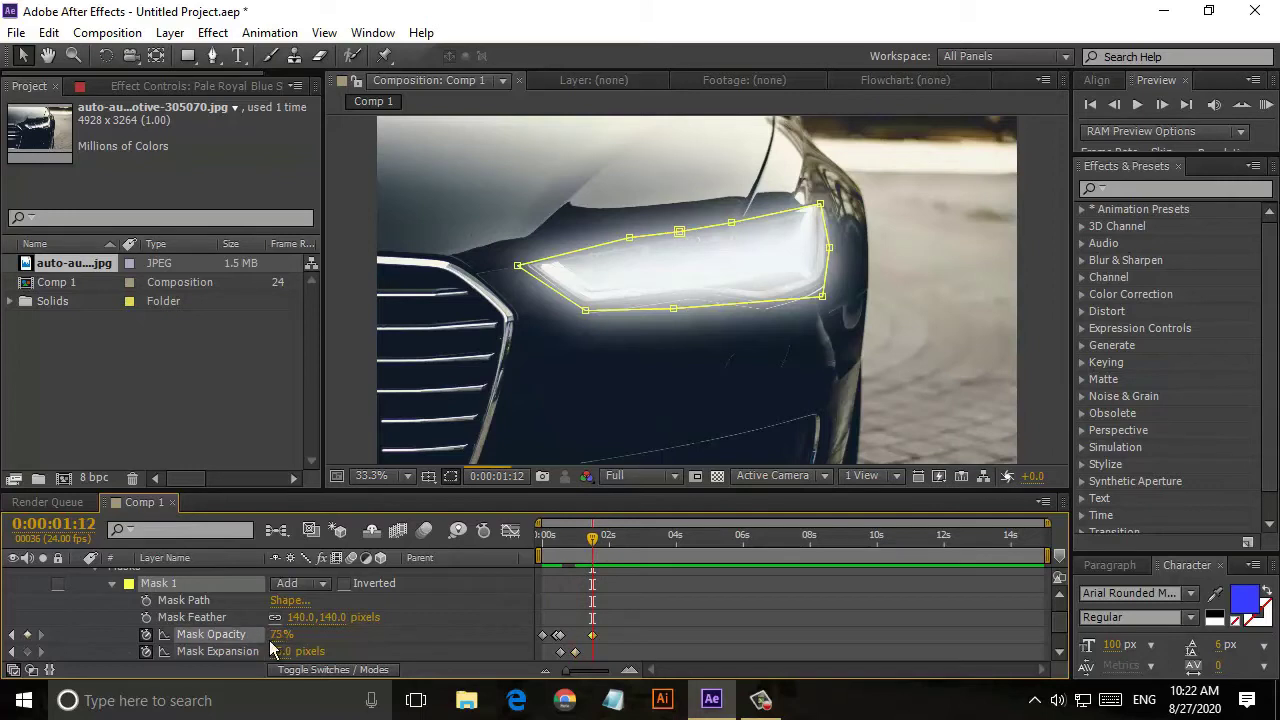
left_click_drag(283, 643, 272, 645)
left_click_drag(592, 540, 607, 540)
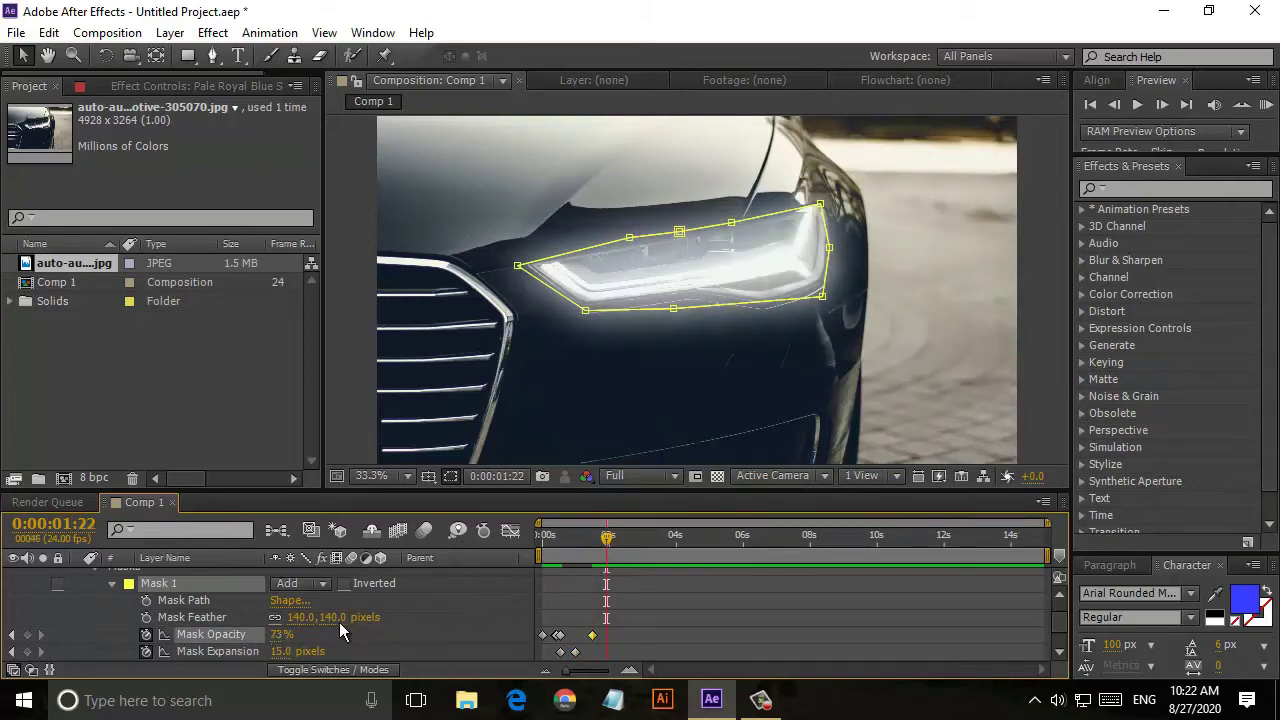
mouse_move(283, 636)
left_mouse_down()
mouse_move(307, 650)
mouse_move(273, 645)
mouse_move(320, 643)
left_mouse_up()
left_click_drag(619, 541, 633, 541)
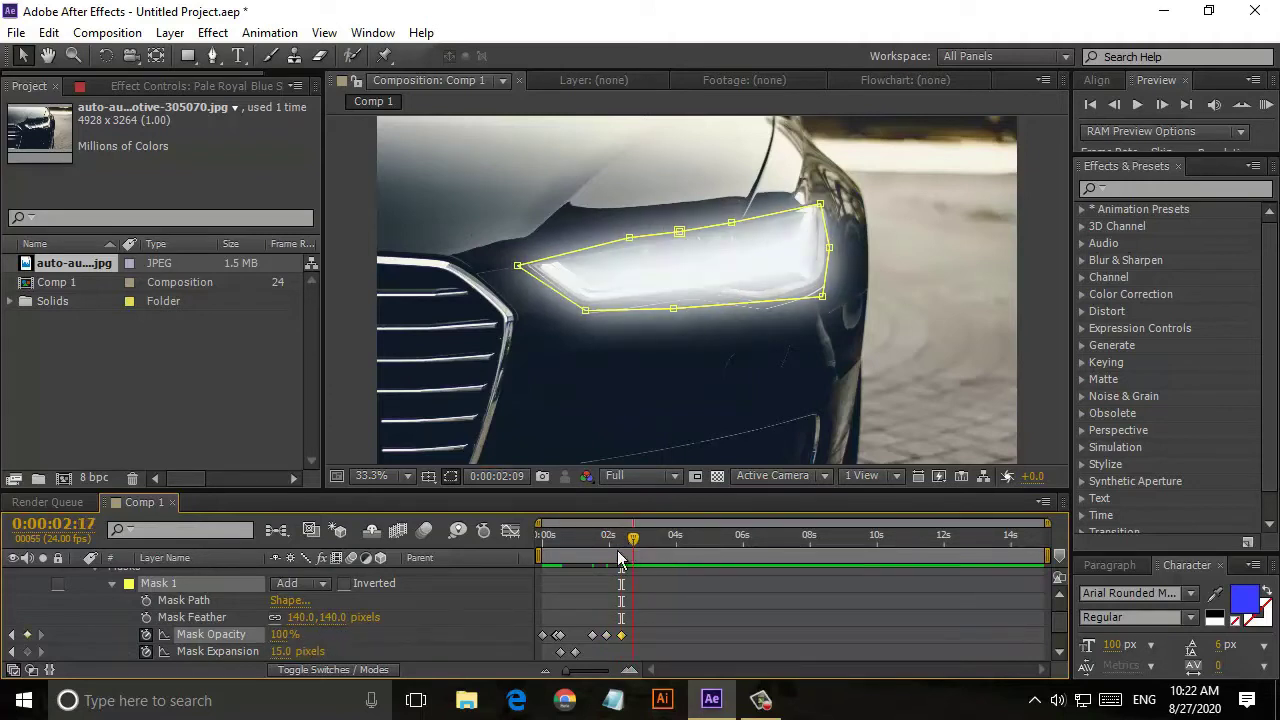
left_click_drag(283, 635, 275, 638)
left_click_drag(637, 553, 642, 553)
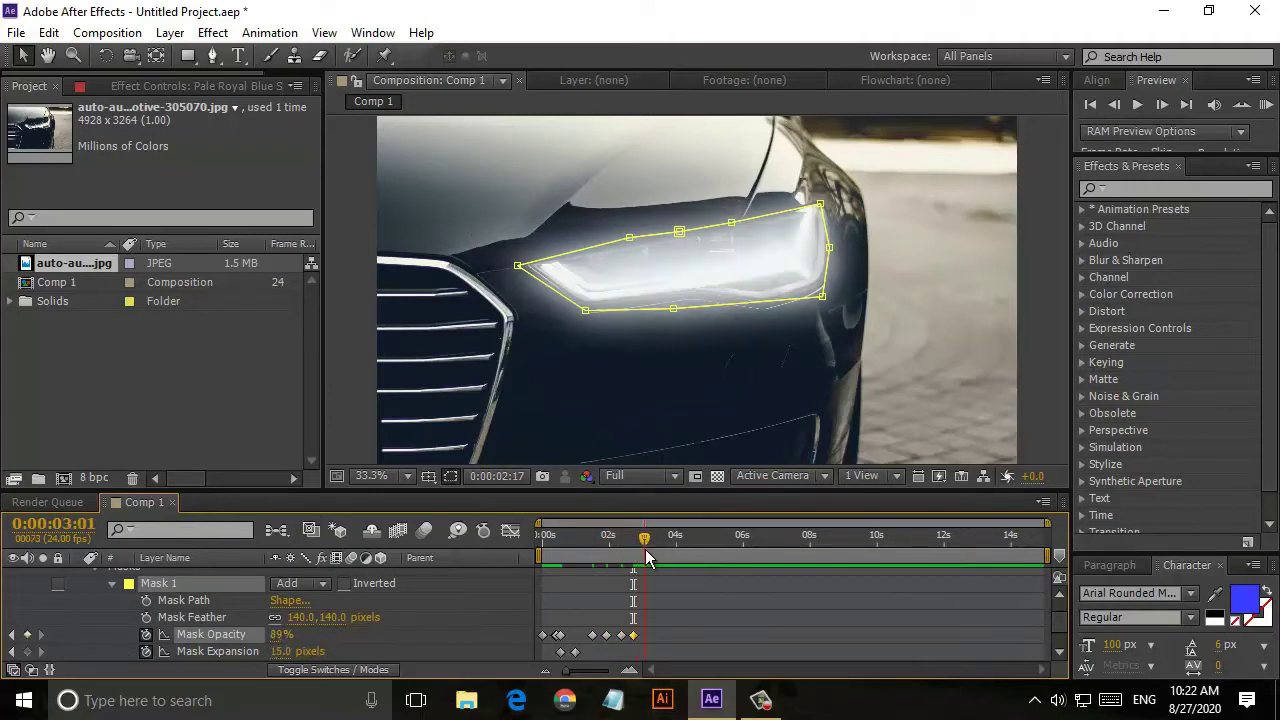
mouse_move(280, 636)
left_mouse_down()
mouse_move(295, 645)
mouse_move(266, 637)
left_mouse_up()
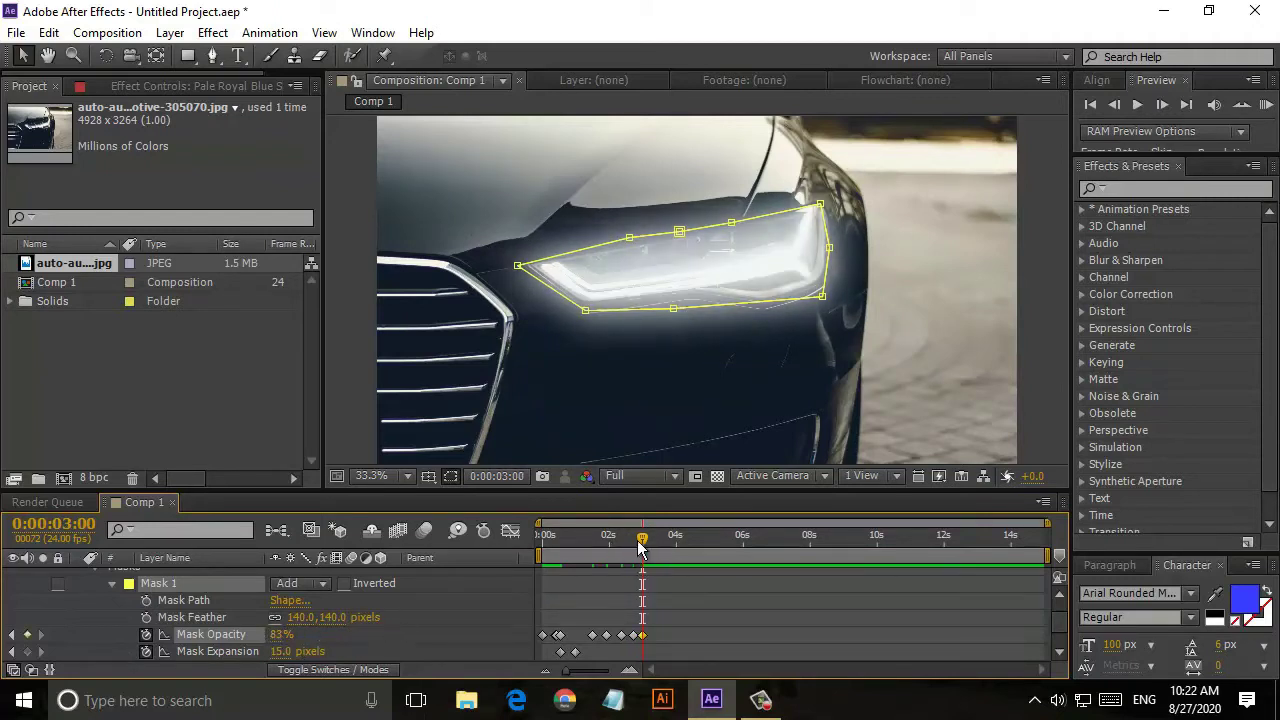
left_click_drag(642, 550, 541, 553)
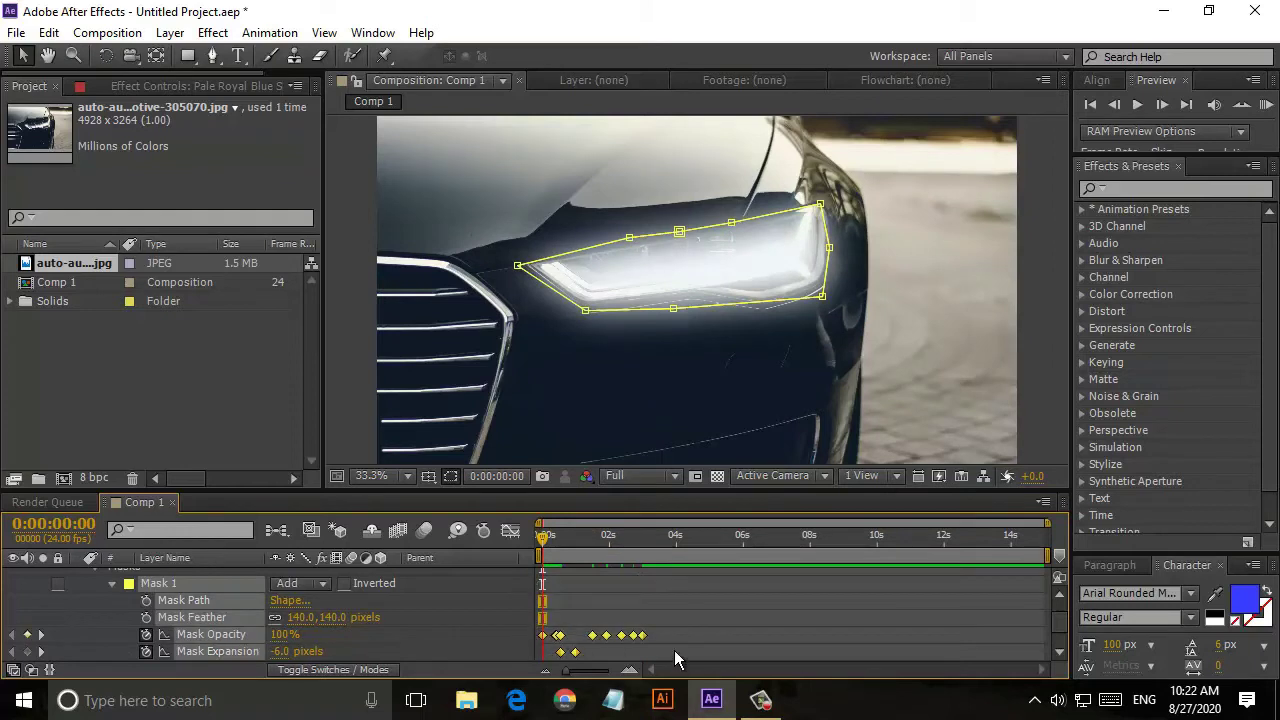
Run a RAM preview of Comp 1 to watch the headlight glow flicker
left_click(1265, 106)
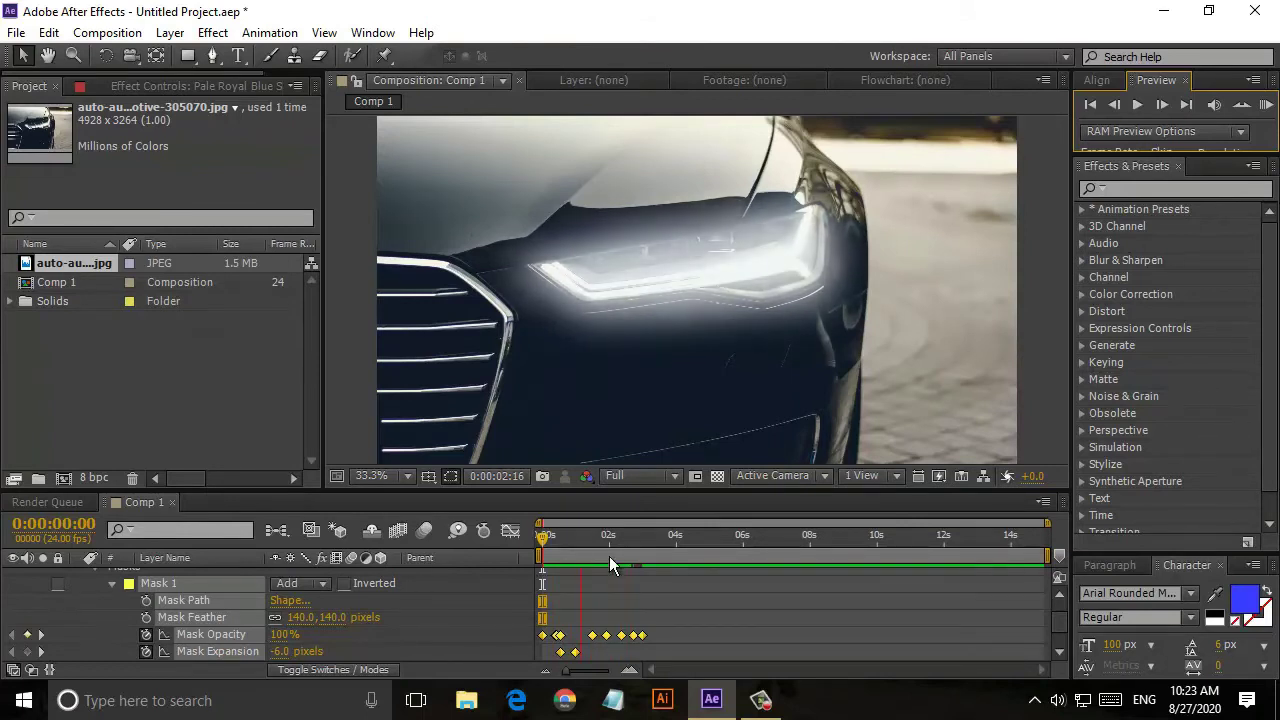
Stop the preview and lower Mask Feather to 126 pixels
left_click_drag(551, 540, 645, 545)
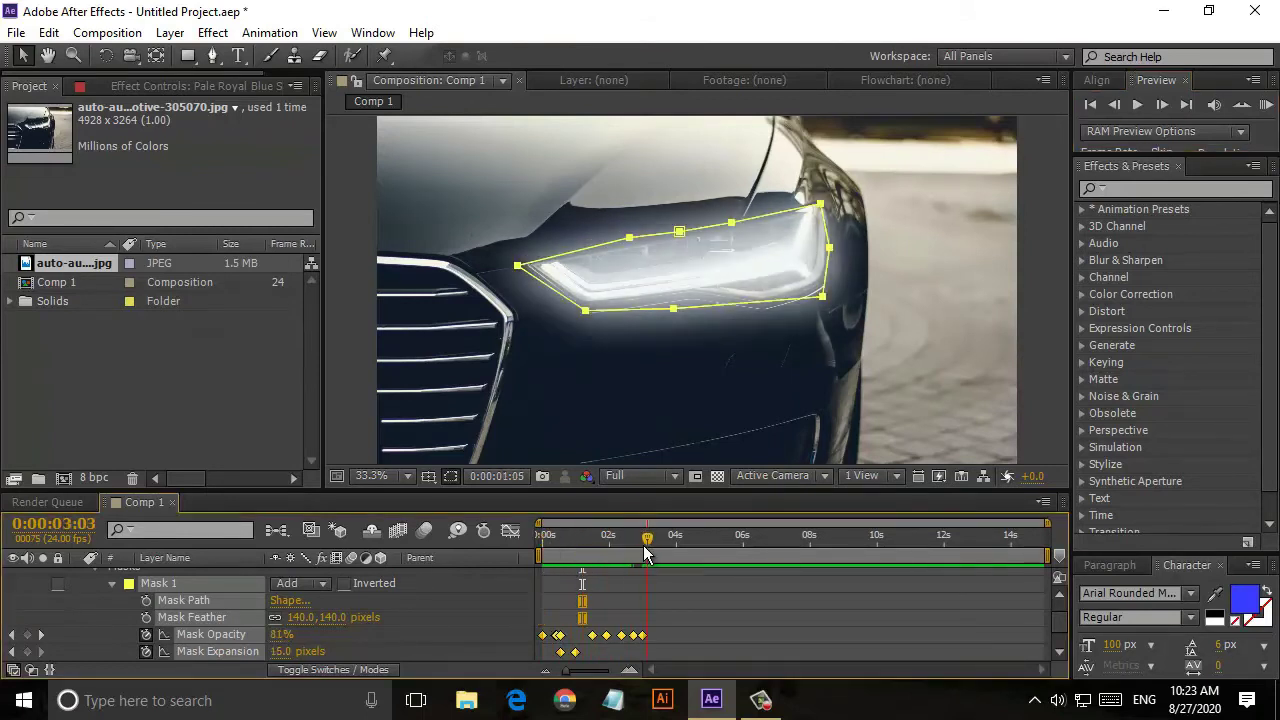
left_click(296, 622)
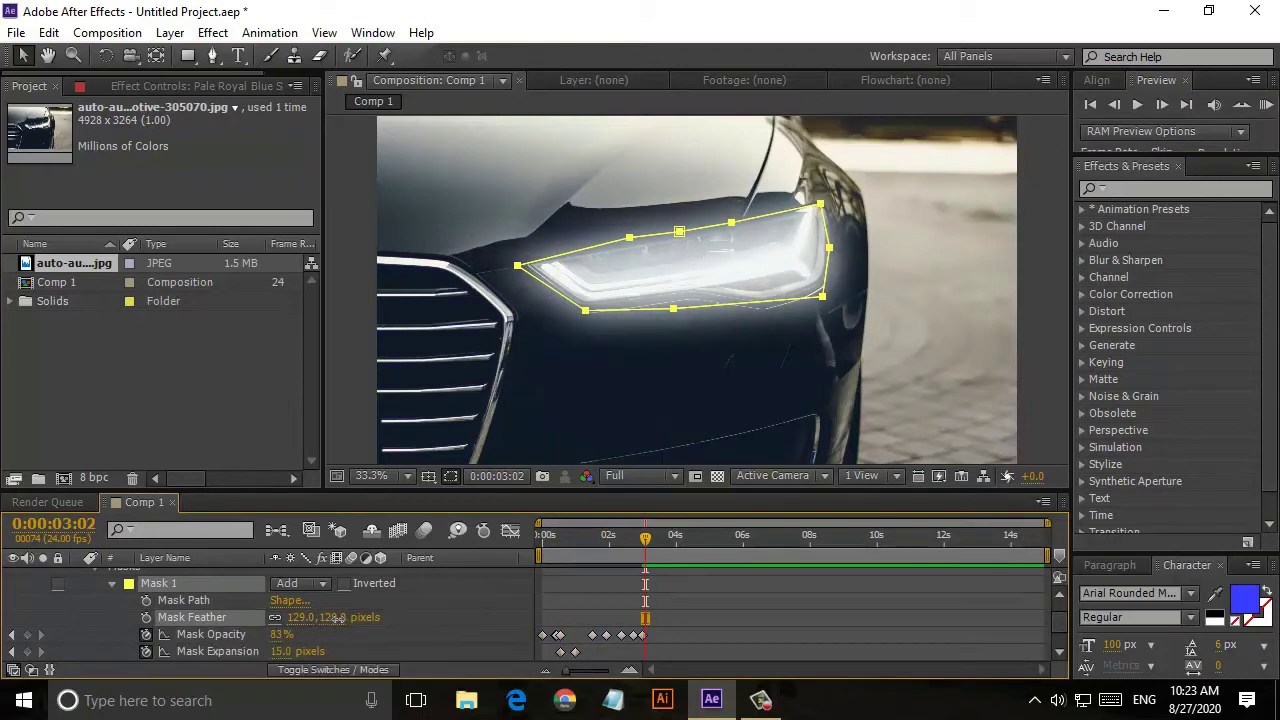
mouse_move(338, 619)
left_mouse_down()
mouse_move(332, 629)
mouse_move(343, 617)
left_mouse_up()
Add Mask Opacity keyframes: 97% at 3:01, 75% at 4:03, and 100% at 3:11
left_click(215, 635)
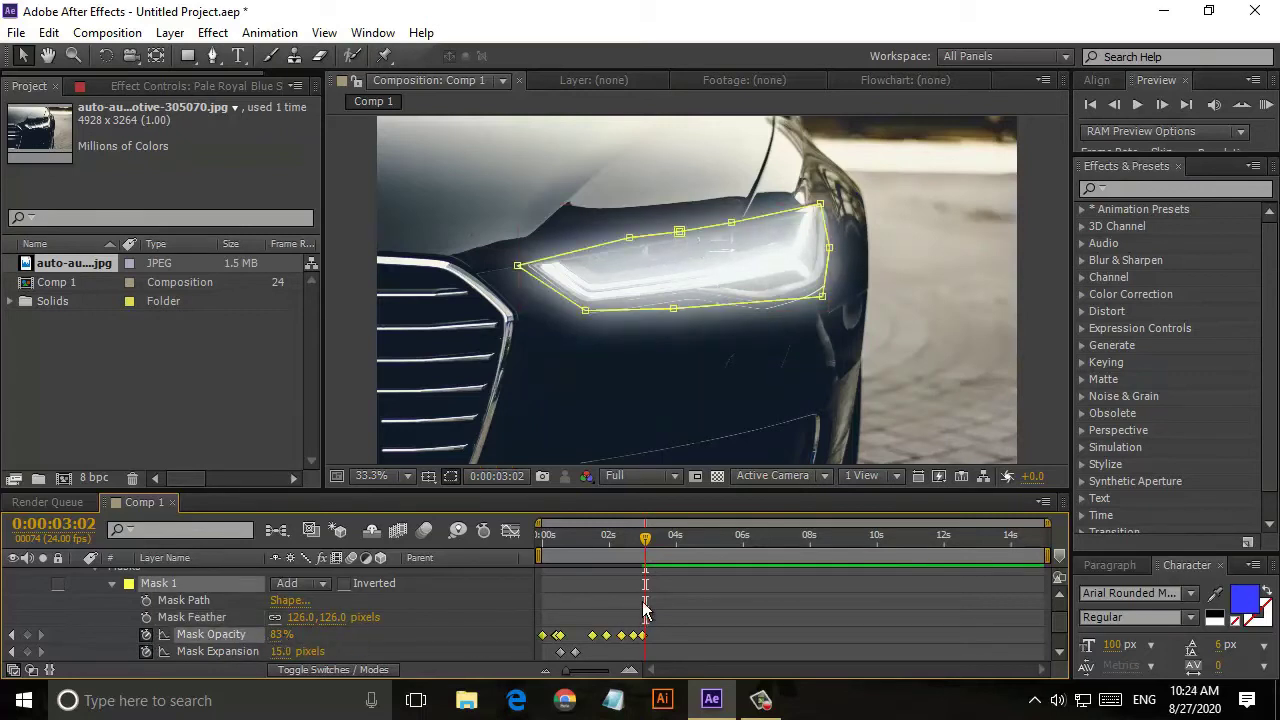
left_click(644, 540)
left_click_drag(280, 636, 292, 648)
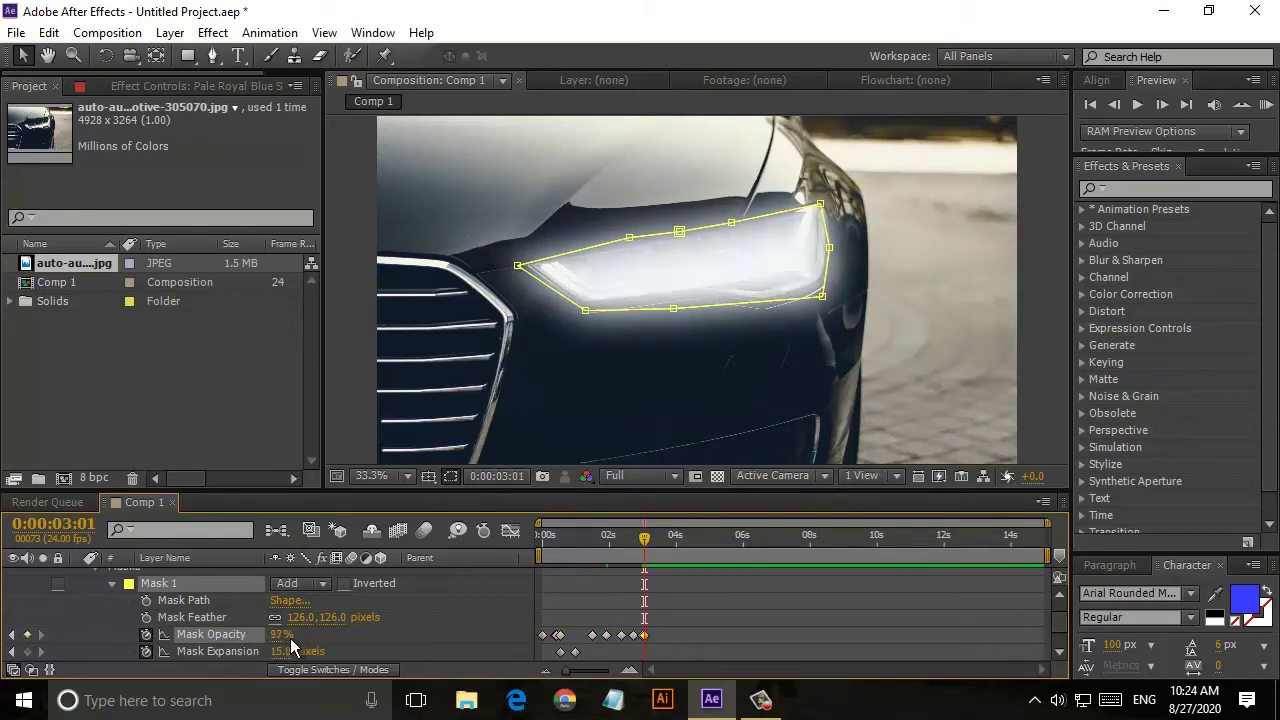
left_click(284, 648)
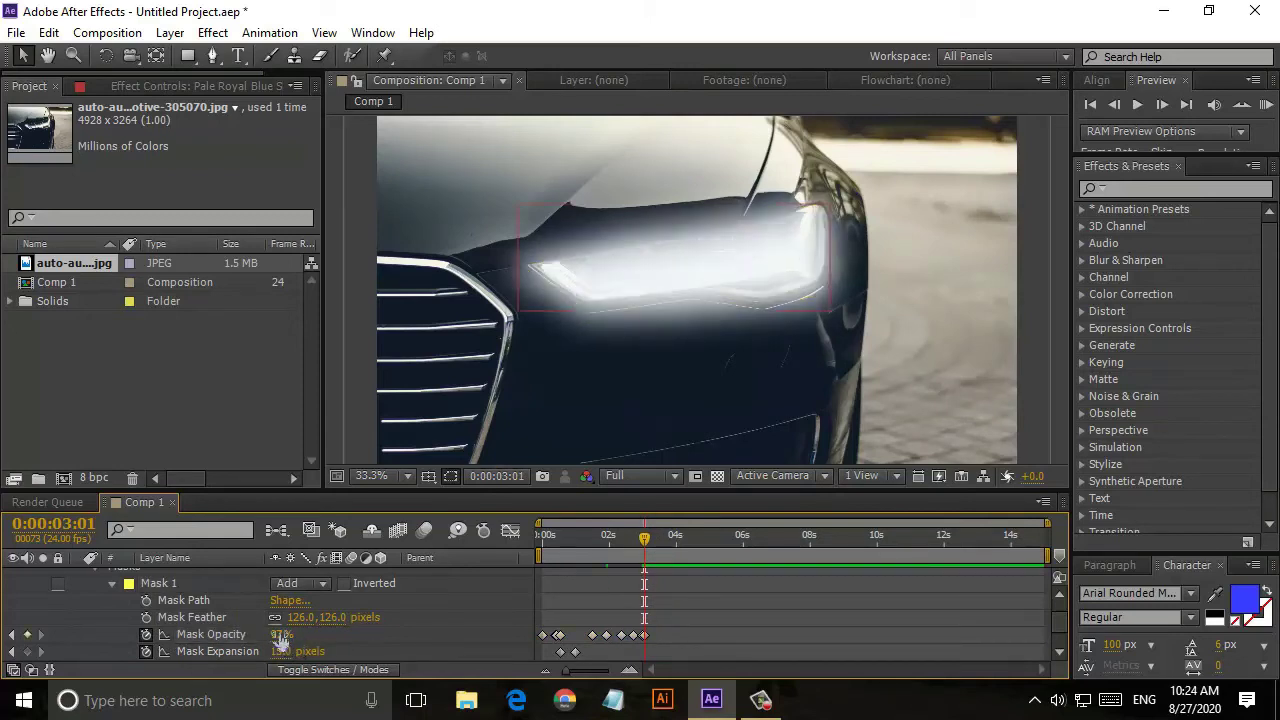
left_click(680, 540)
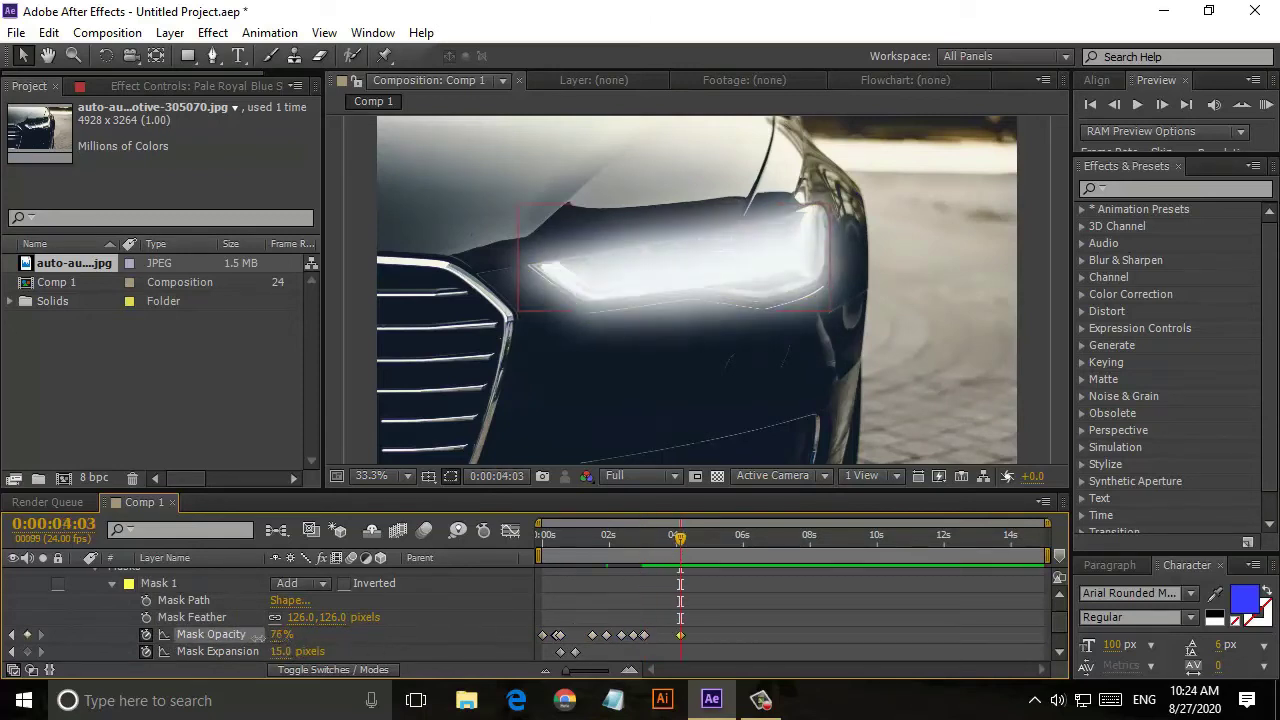
mouse_move(281, 635)
left_mouse_down()
mouse_move(290, 655)
mouse_move(300, 645)
mouse_move(284, 648)
left_mouse_up()
left_click(658, 540)
left_click(621, 540)
Set Mask Opacity keyframes of 100% at 1:05 and 99% at frame 19
left_click_drag(622, 553, 582, 553)
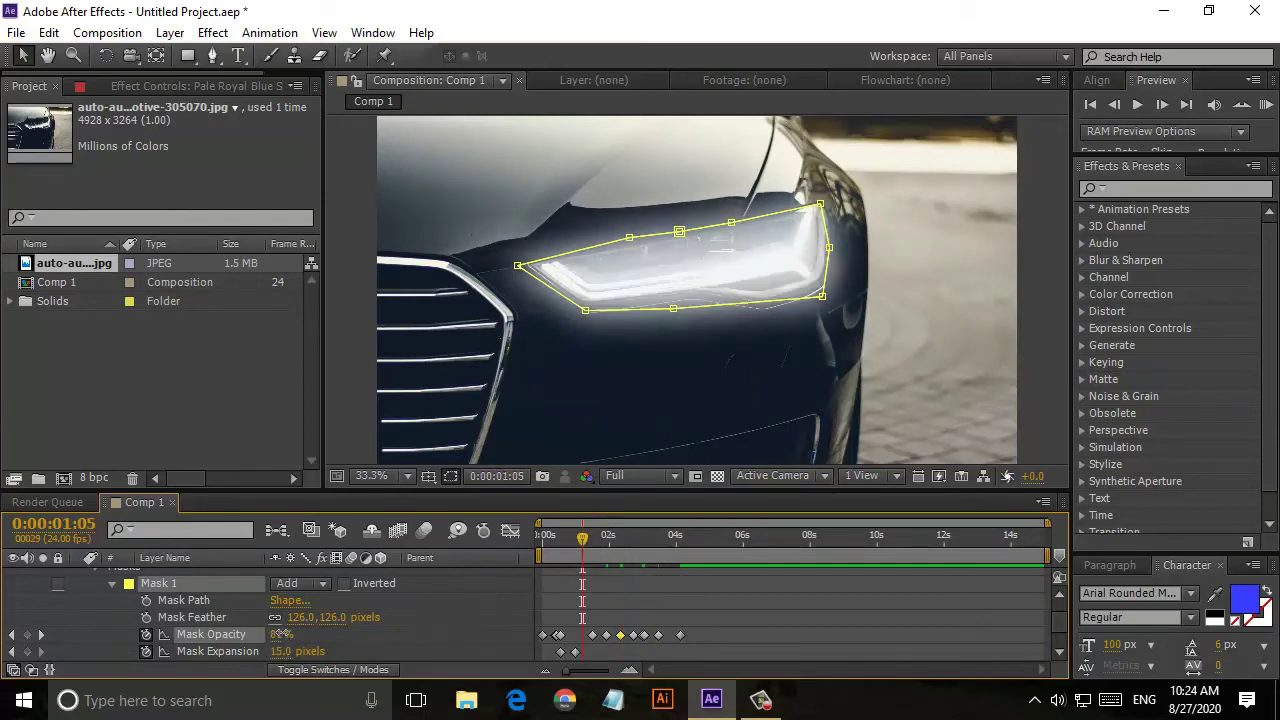
left_click_drag(281, 636, 271, 648)
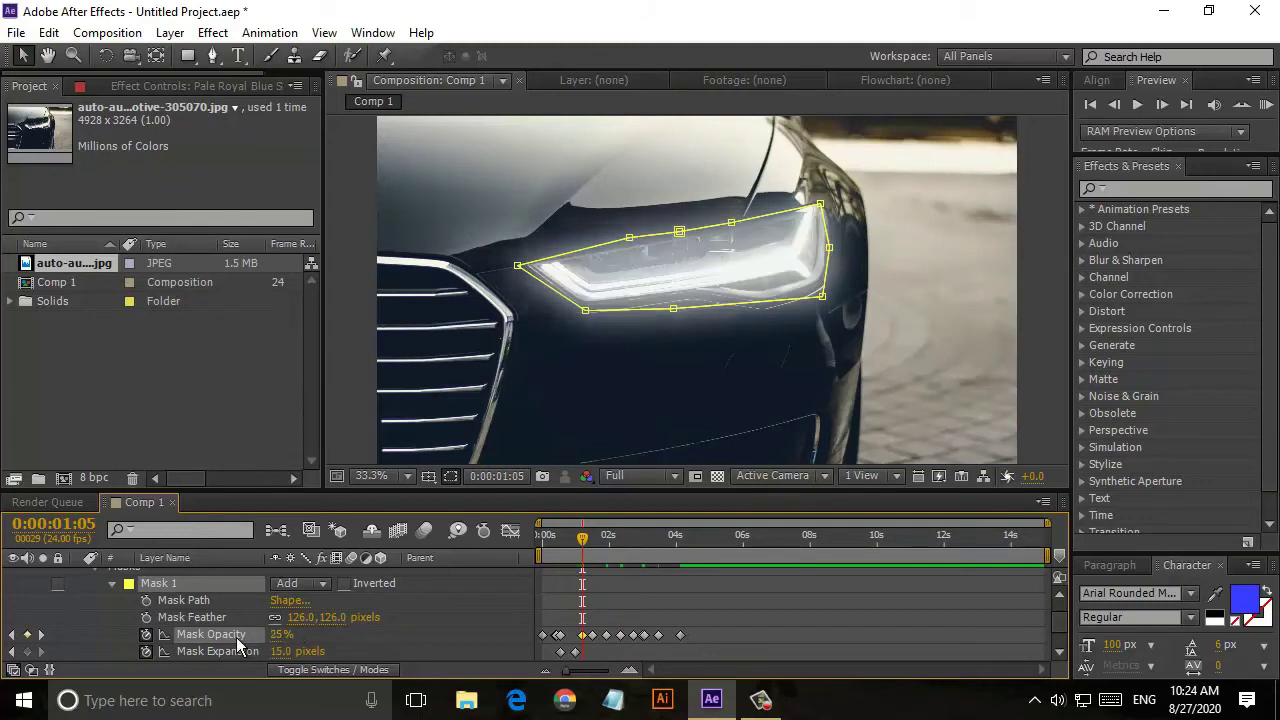
left_click_drag(572, 548, 568, 545)
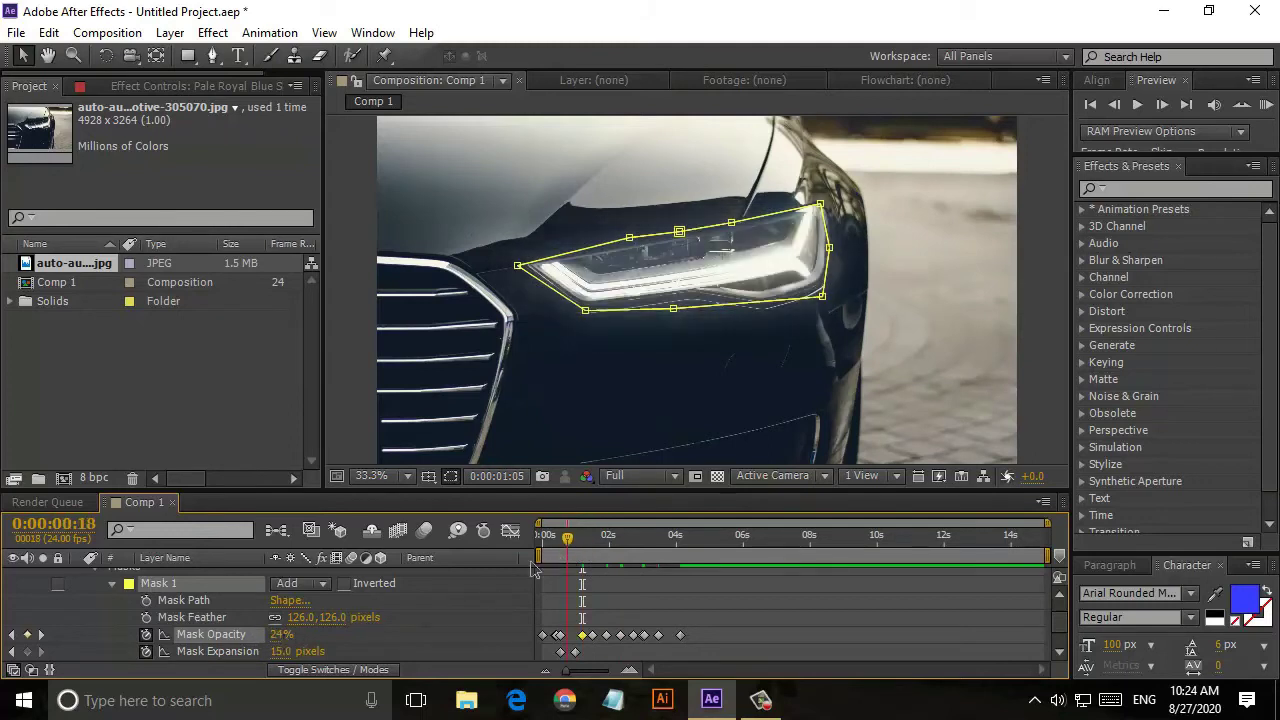
left_click_drag(282, 634, 336, 640)
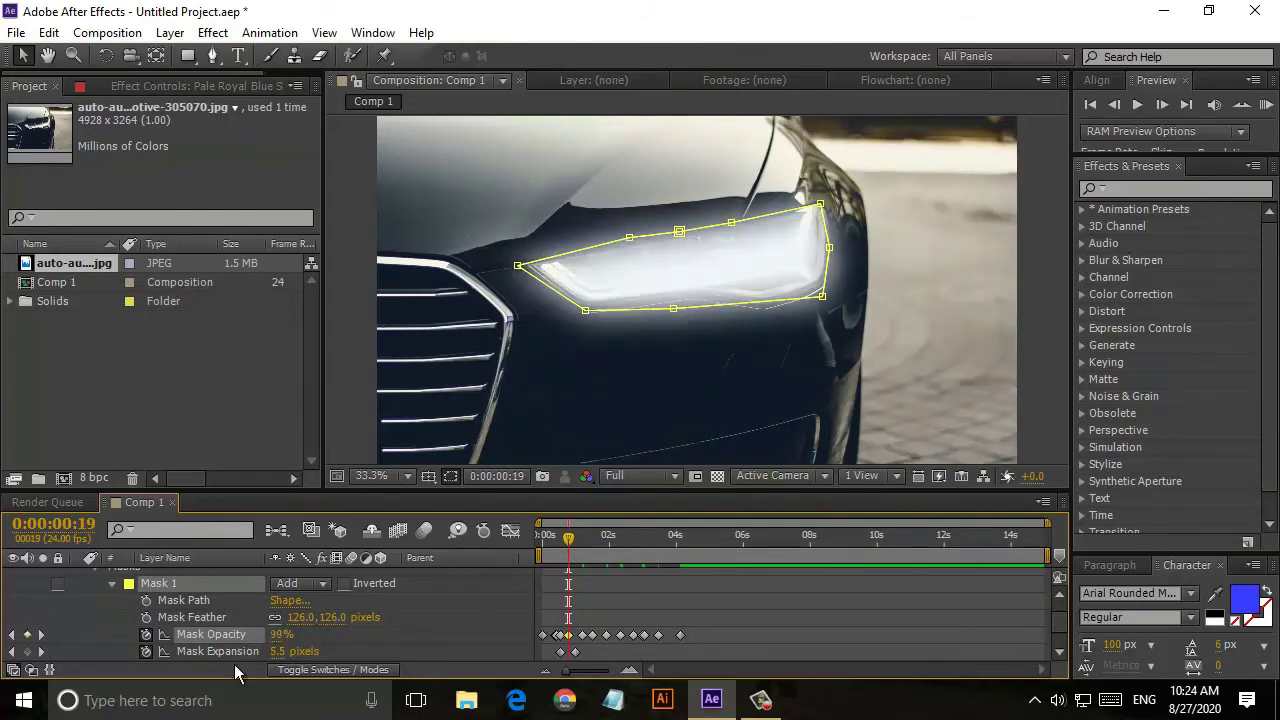
Keyframe Mask Expansion to 38 pixels at 1:05 and 25.7 pixels at frame 16
left_click_drag(568, 540, 555, 540)
left_click(582, 540)
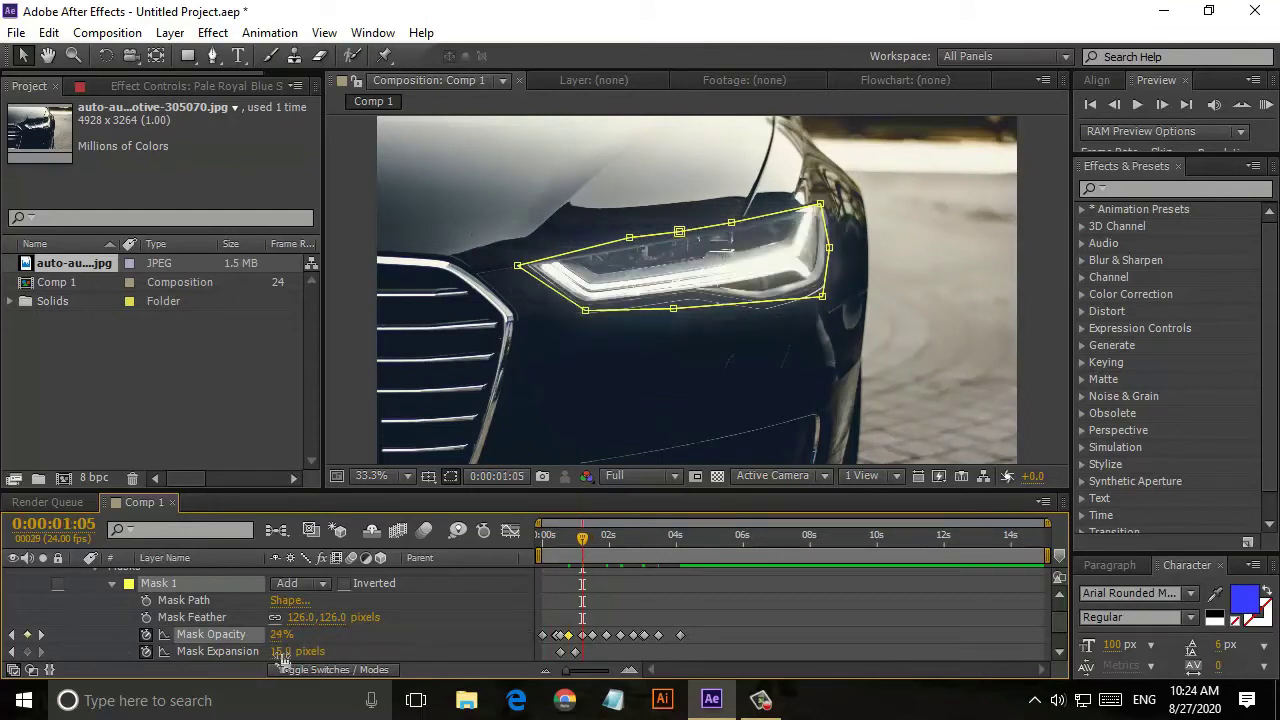
left_click_drag(278, 651, 287, 658)
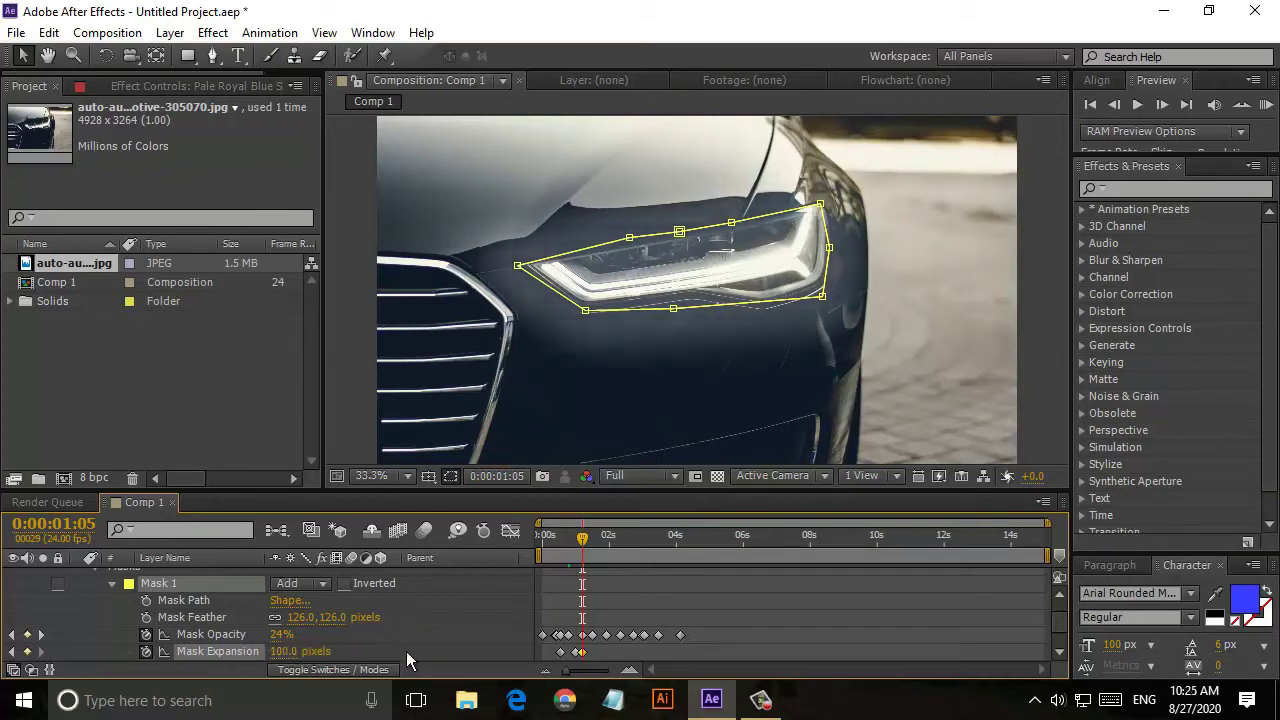
left_click_drag(553, 563, 564, 563)
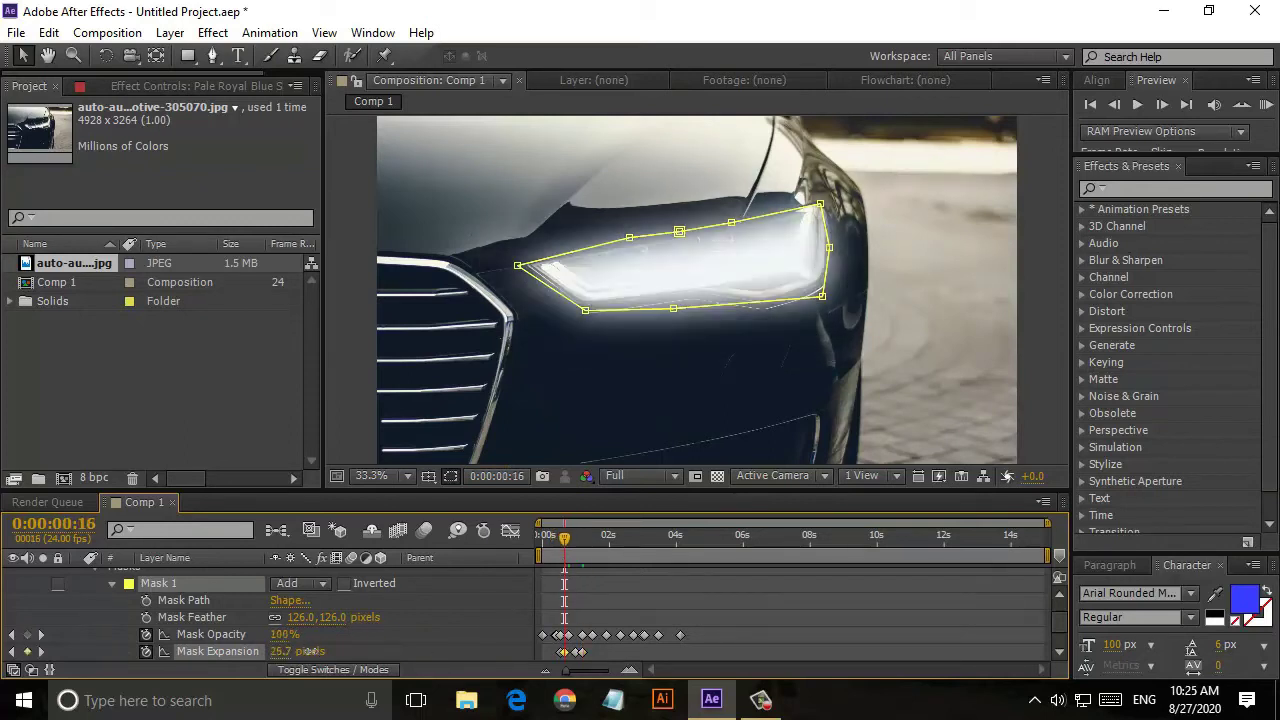
mouse_move(282, 651)
left_mouse_down()
mouse_move(305, 658)
mouse_move(268, 658)
left_mouse_up()
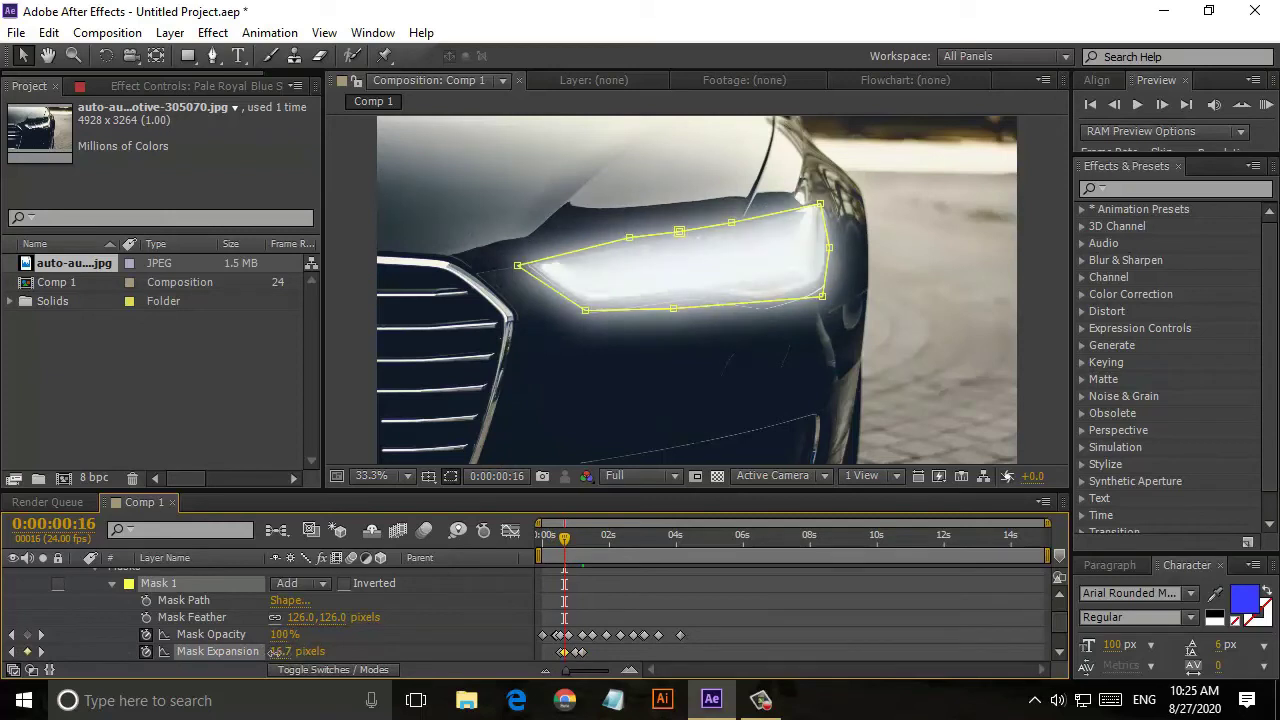
Dim the Mask Opacity at frame 4 and play ahead to check the glow
mouse_move(566, 543)
left_mouse_down()
mouse_move(548, 543)
mouse_move(575, 552)
left_mouse_up()
left_click_drag(266, 640, 274, 641)
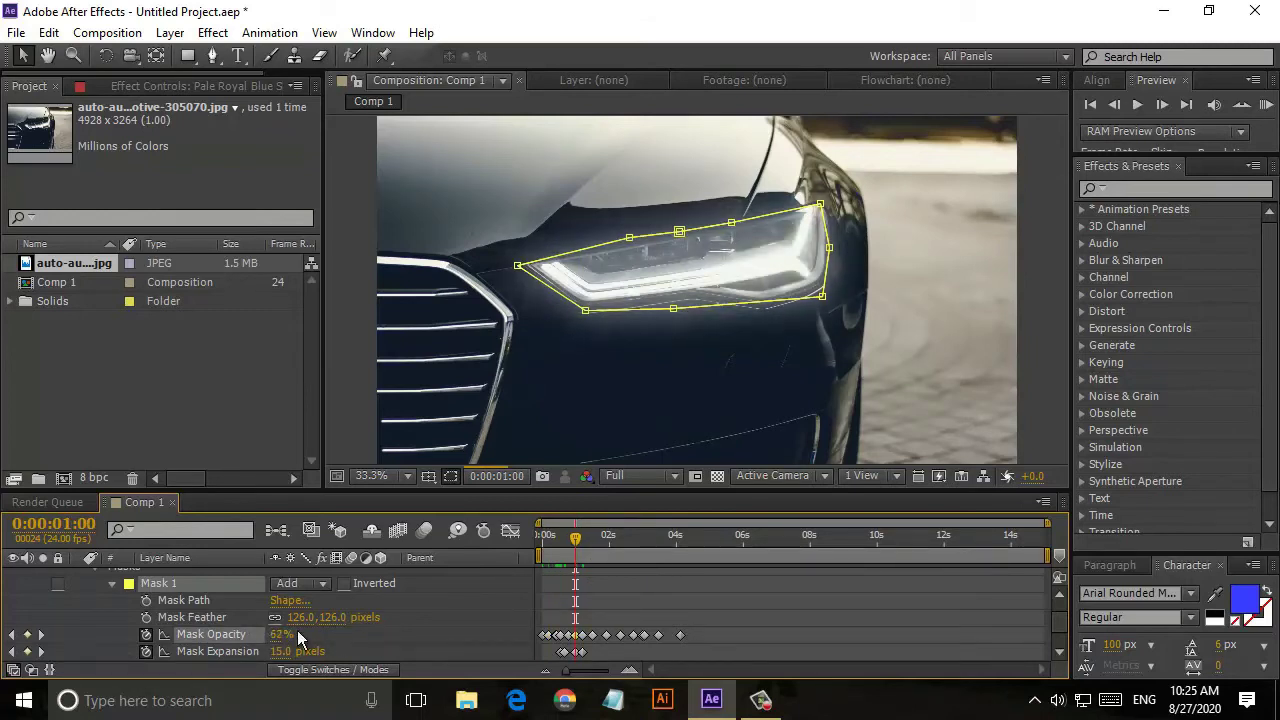
key("space")
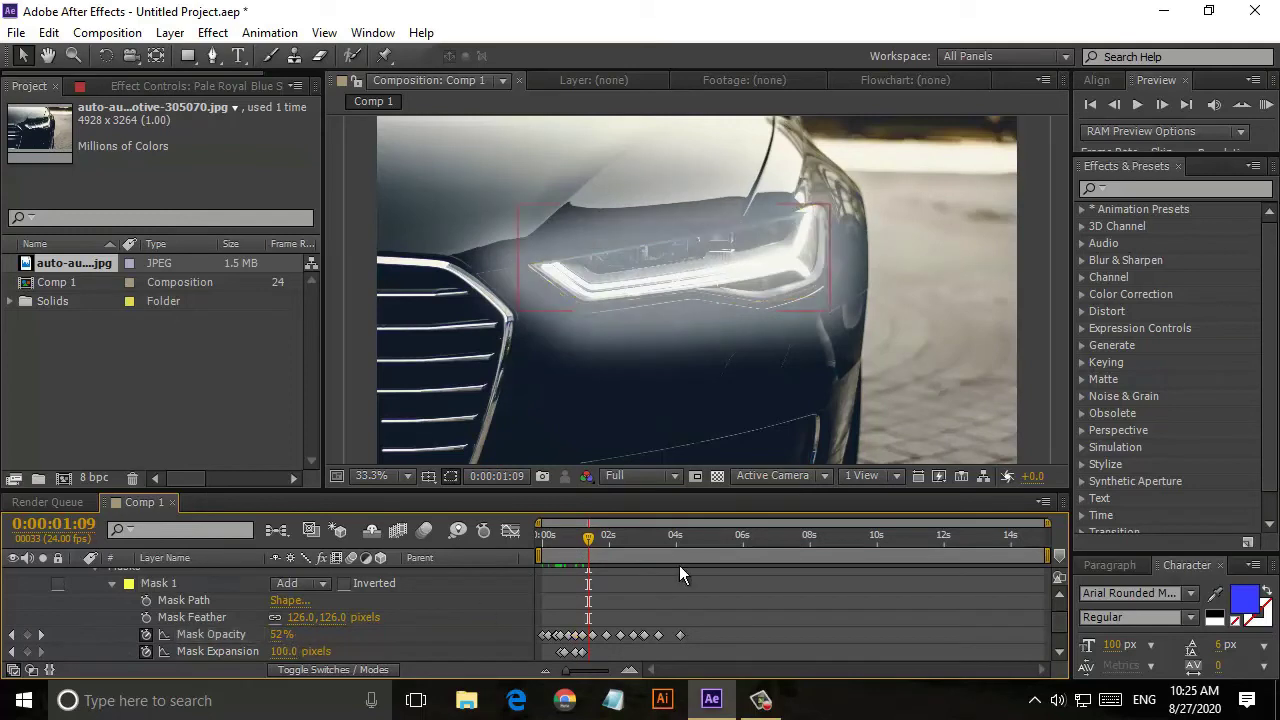
left_click(581, 542)
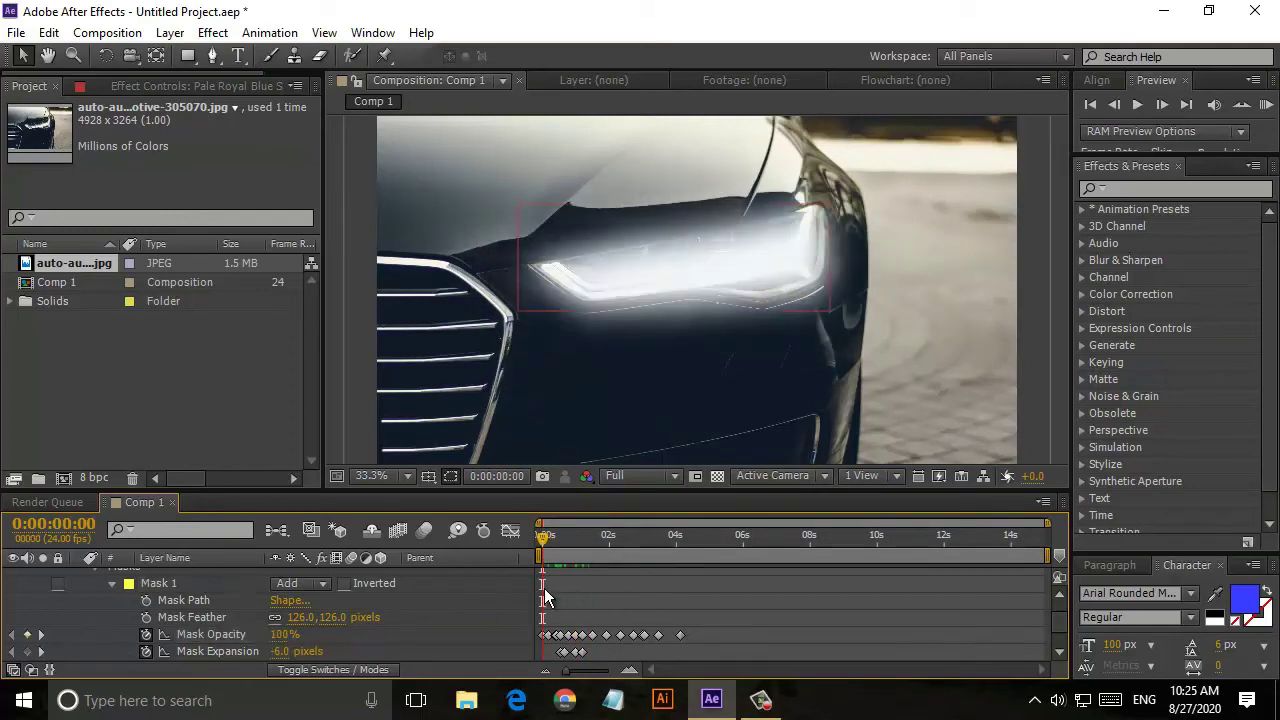
left_click_drag(544, 589, 707, 651)
left_click(1265, 106)
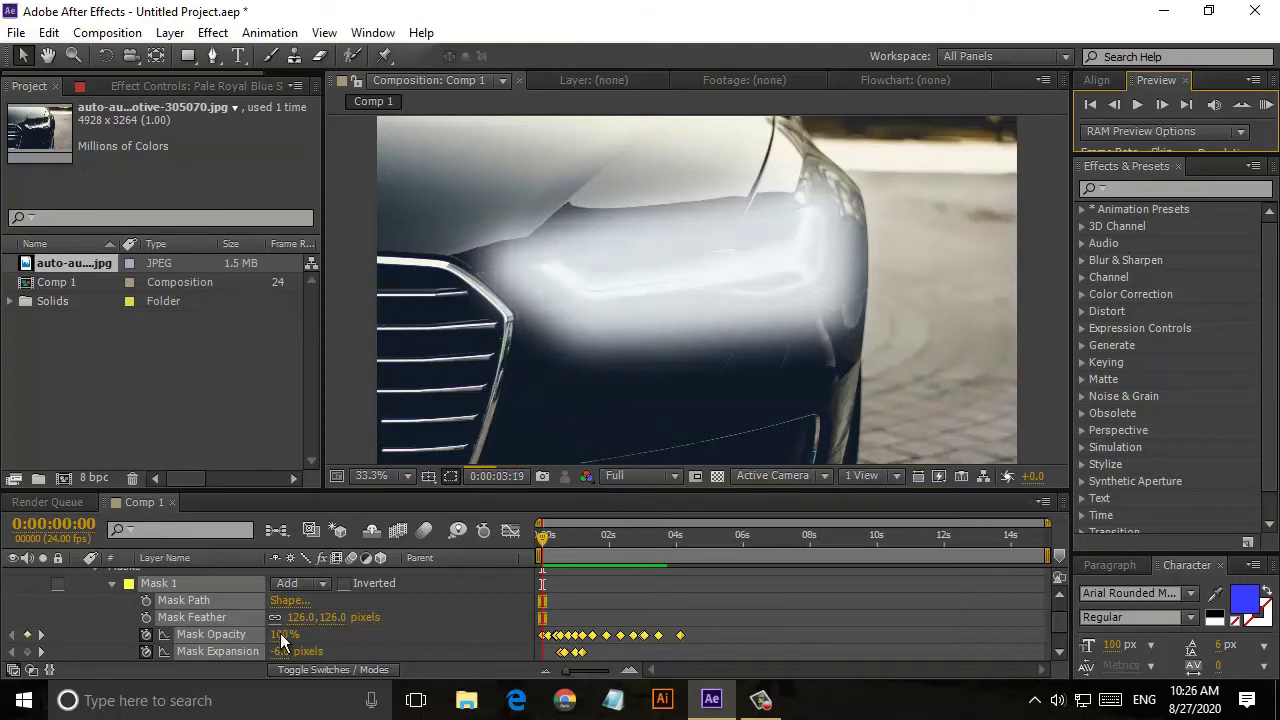
key("space")
Lower Mask Opacity at 1:23, set Mask Expansion to 66 pixels and Mask Feather to 180 pixels
left_click_drag(555, 545, 606, 558)
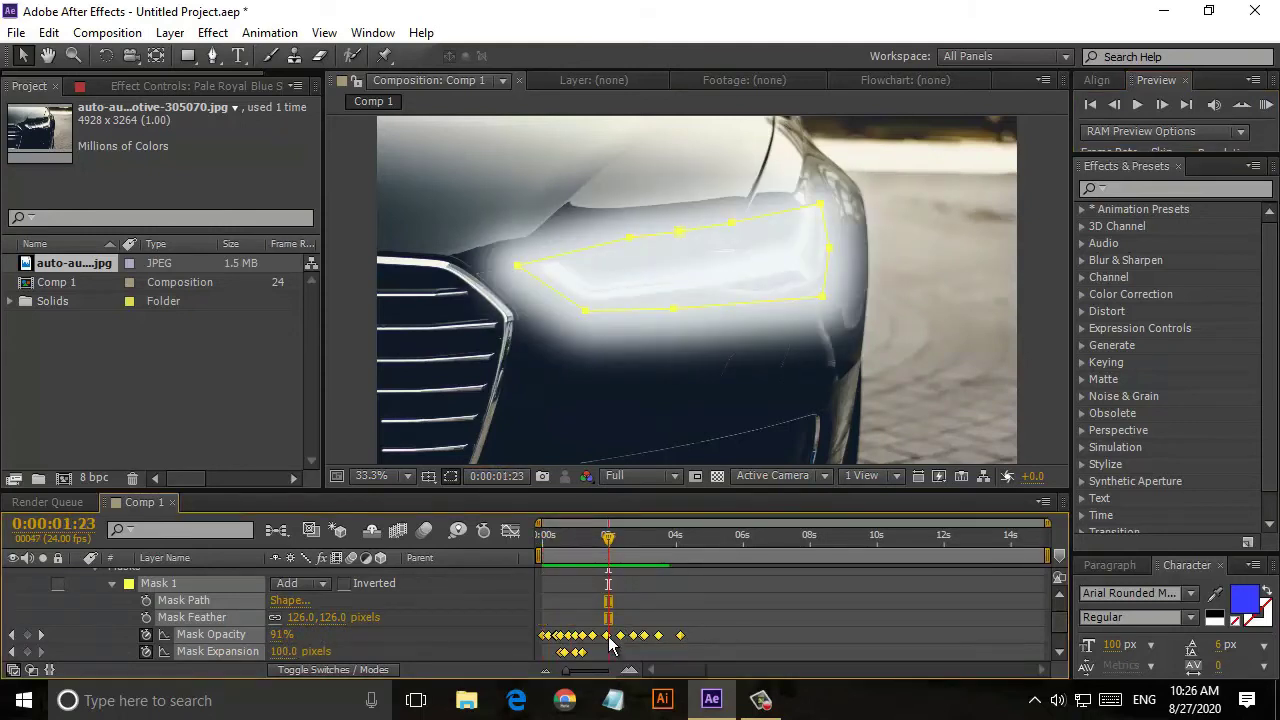
mouse_move(281, 635)
left_mouse_down()
mouse_move(255, 643)
mouse_move(297, 634)
left_mouse_up()
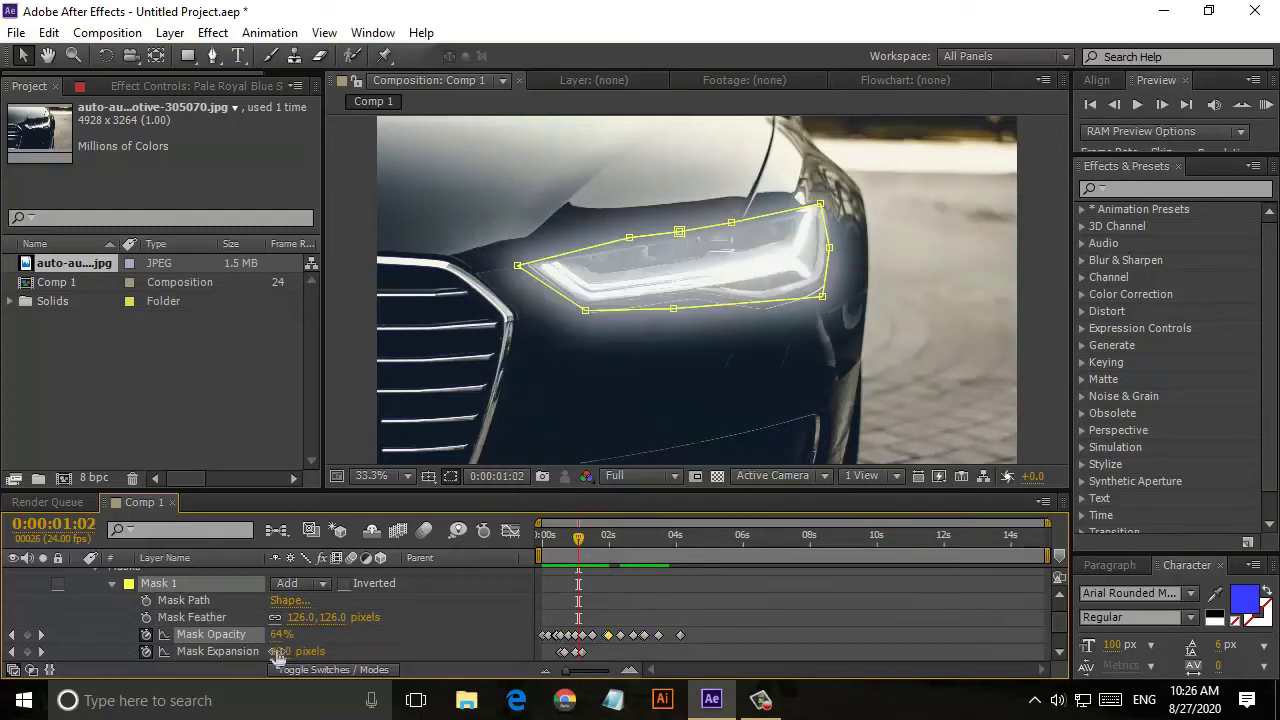
left_click_drag(277, 655, 298, 660)
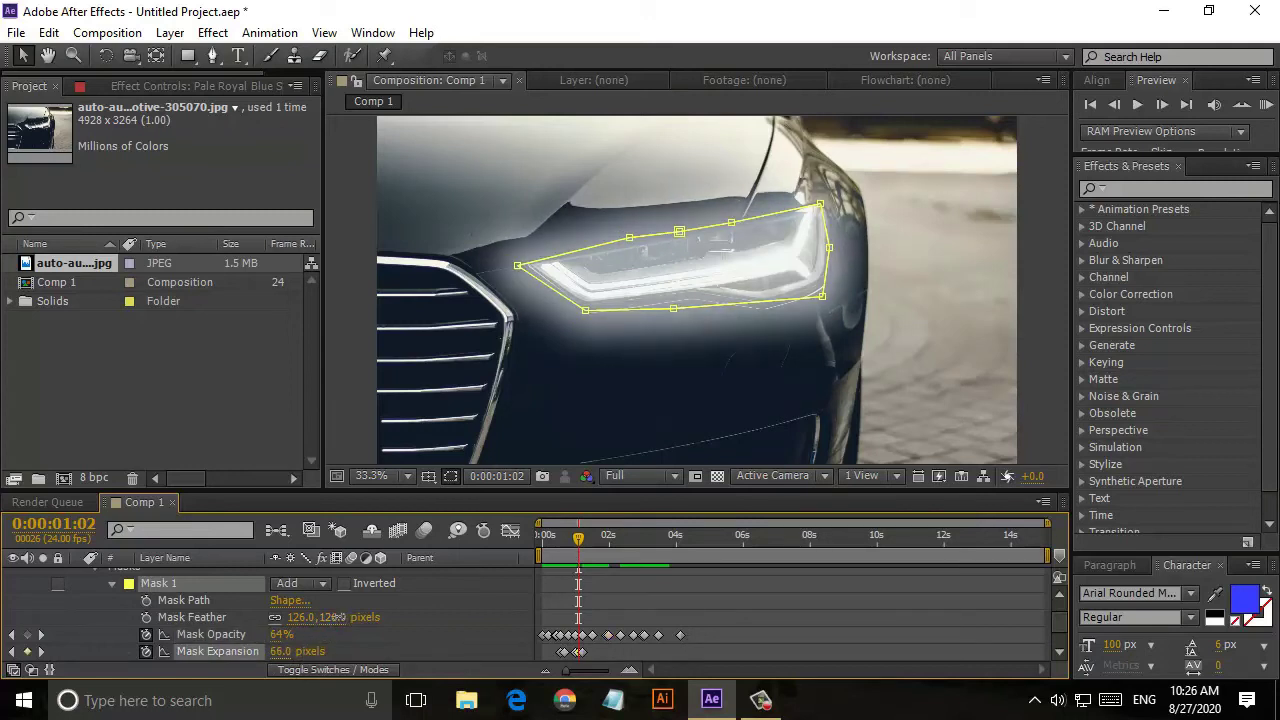
left_click_drag(336, 617, 313, 620)
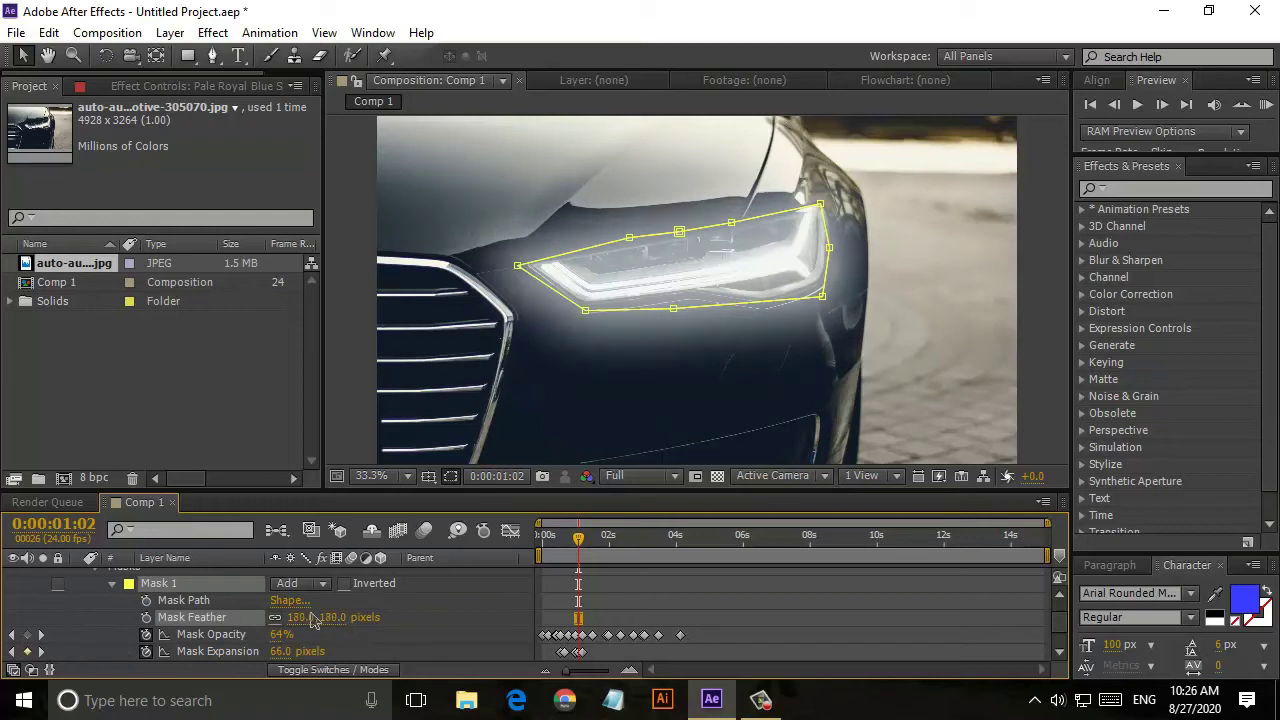
left_click_drag(568, 541, 541, 540)
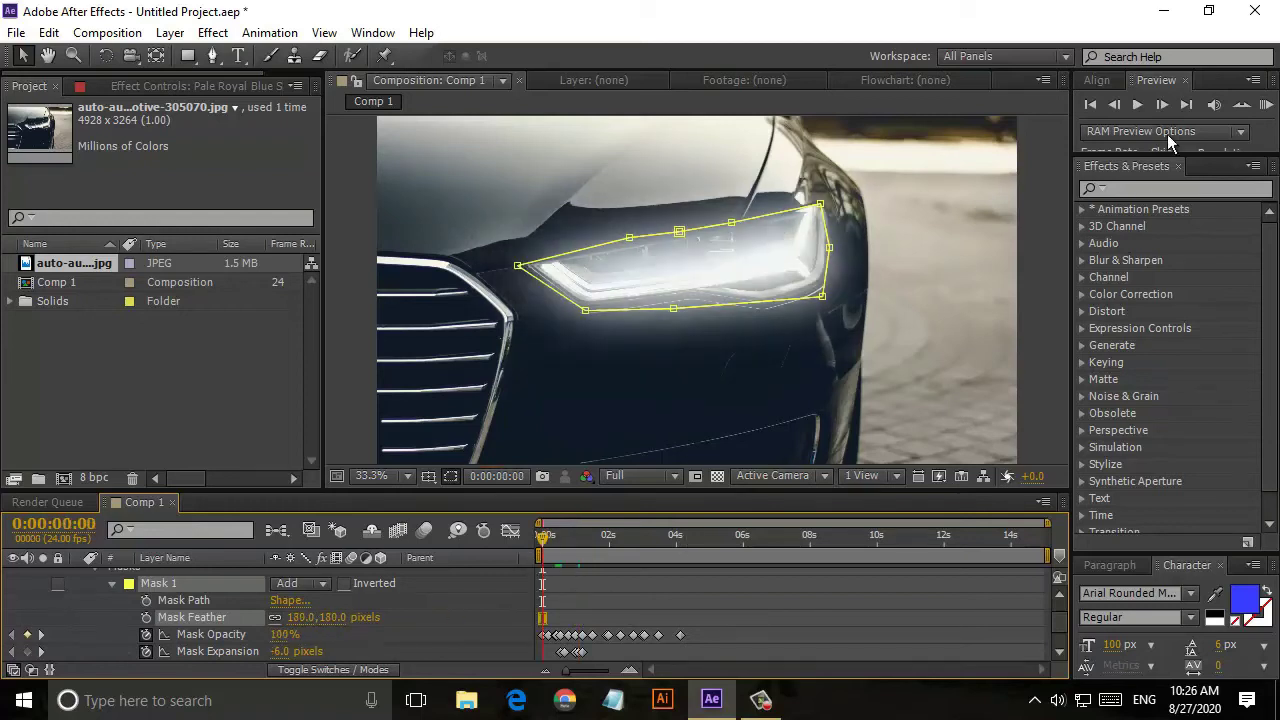
key("space")
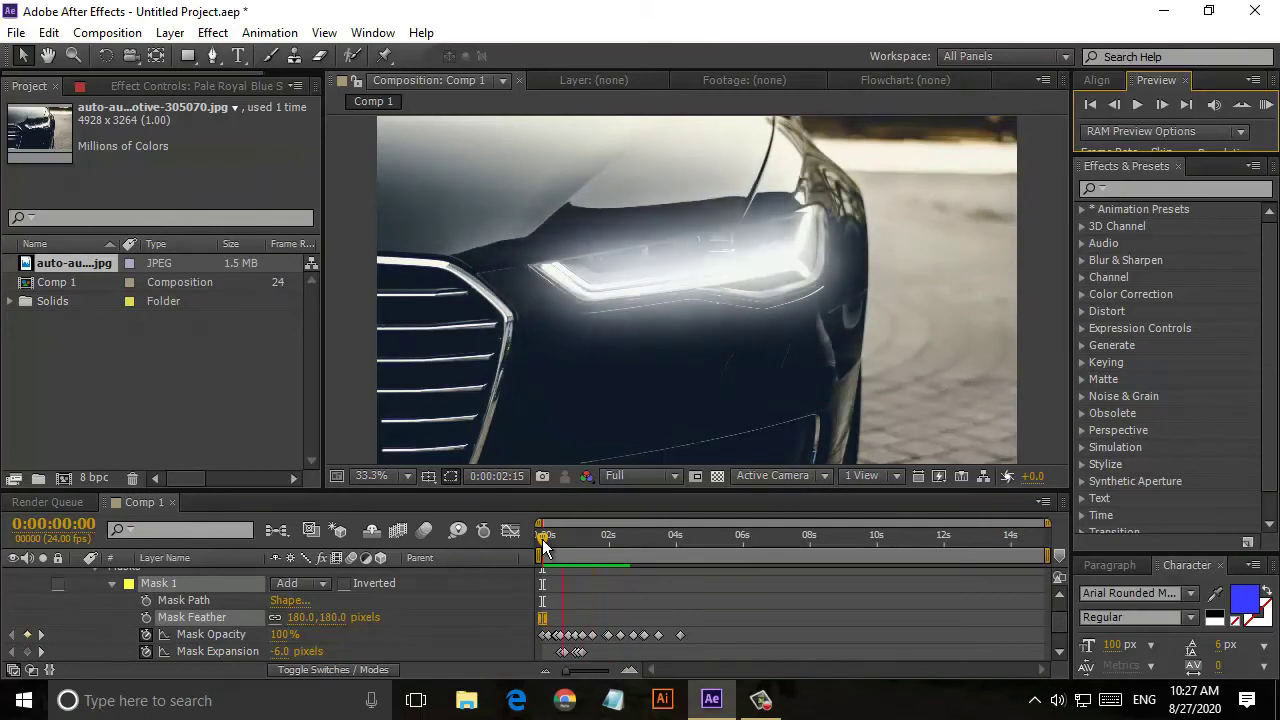
Set Mask Feather to 172 pixels and nudge one Mask Opacity keyframe earlier
left_click(543, 546)
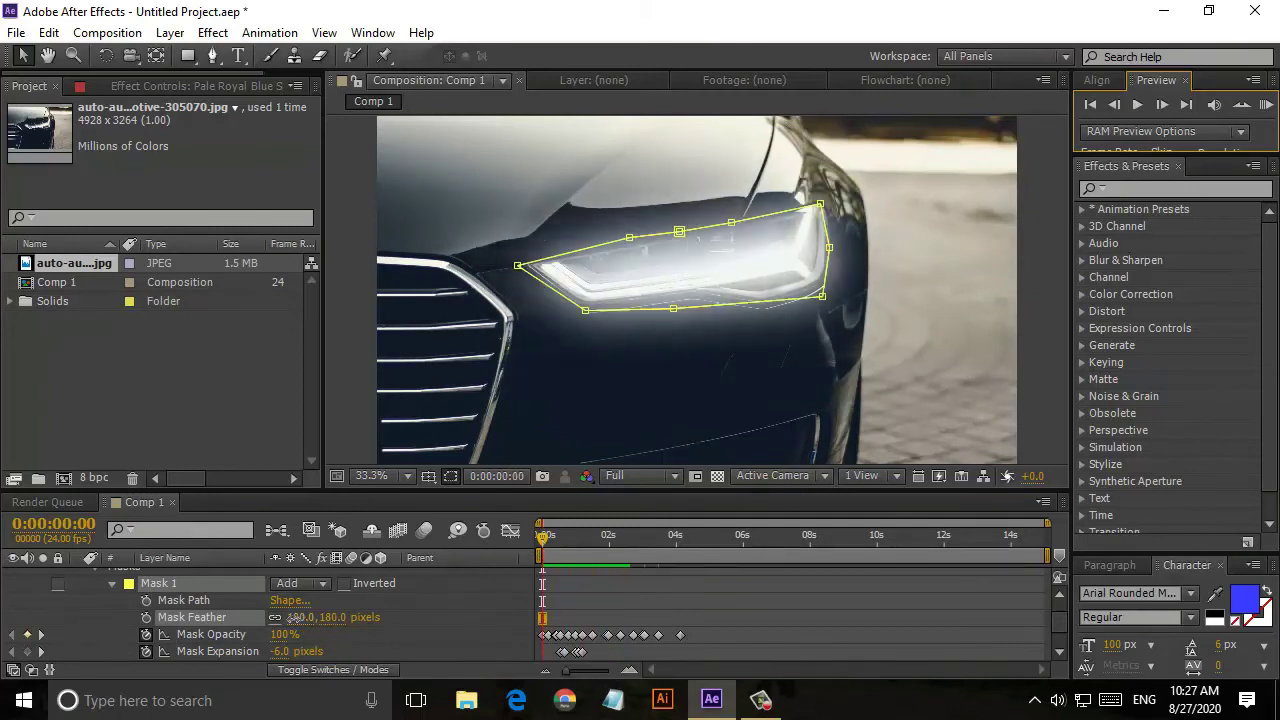
left_click_drag(300, 617, 292, 617)
left_click(565, 638)
mouse_move(613, 645)
left_mouse_down()
mouse_move(594, 641)
mouse_move(608, 652)
left_mouse_up()
Scrub through the flicker animation to check it, ending on the first frame
mouse_move(547, 545)
left_mouse_down()
mouse_move(674, 551)
mouse_move(575, 545)
left_mouse_up()
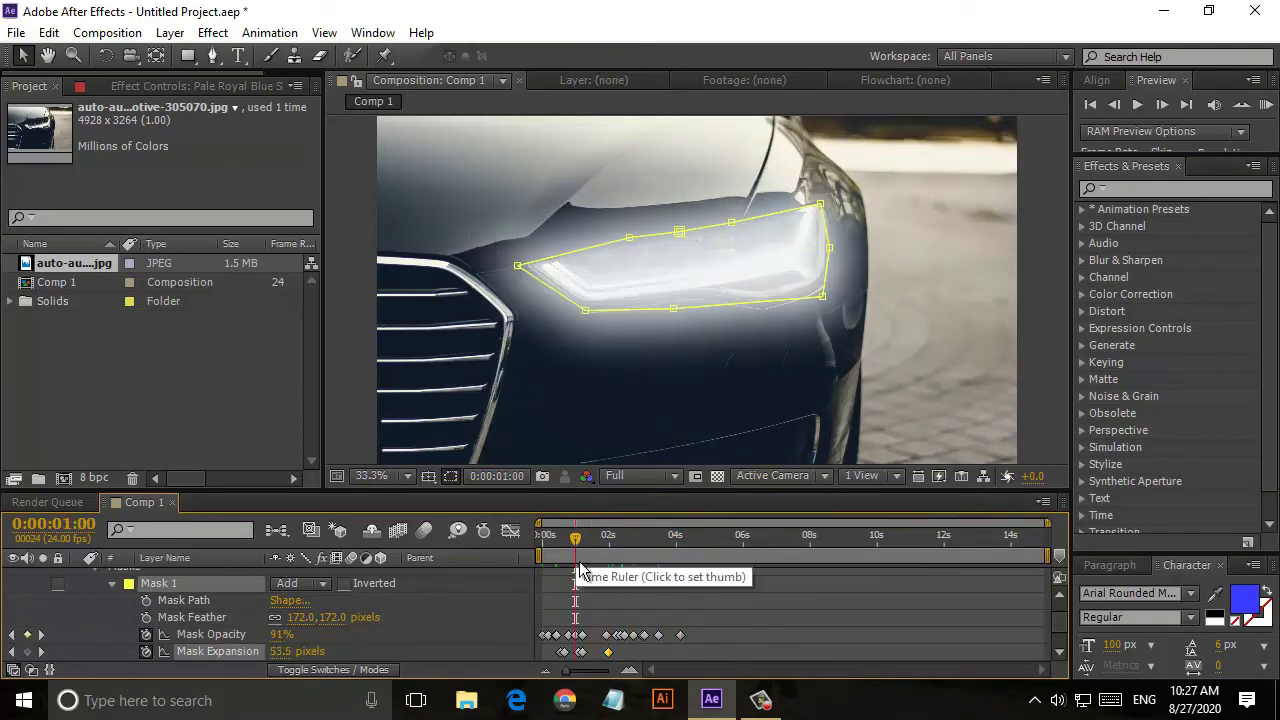
left_click(580, 635)
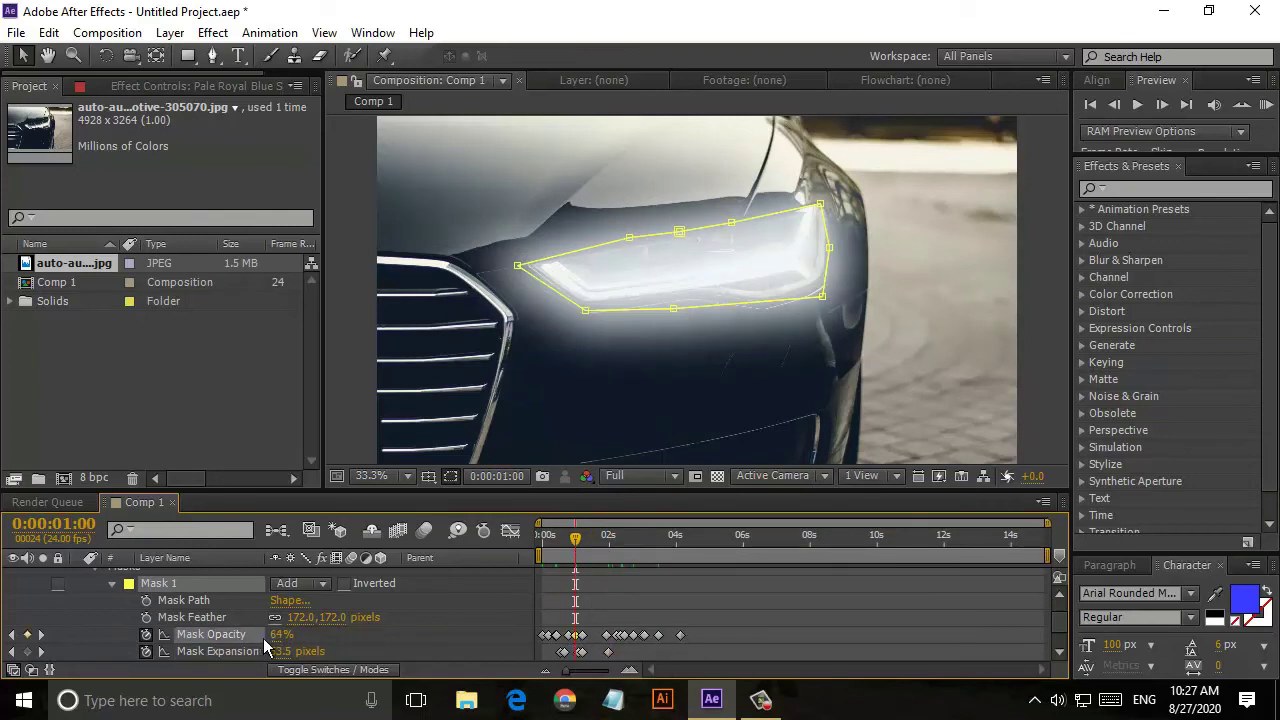
left_click_drag(580, 546, 553, 545)
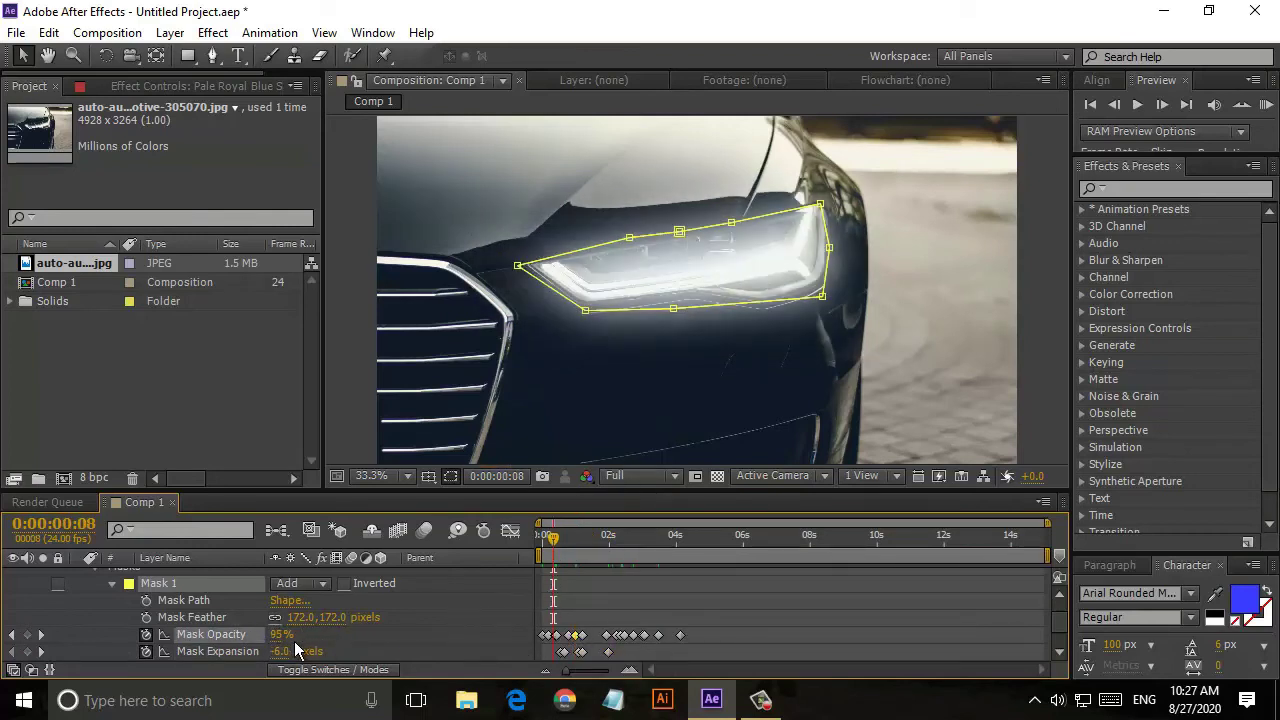
key("Home")
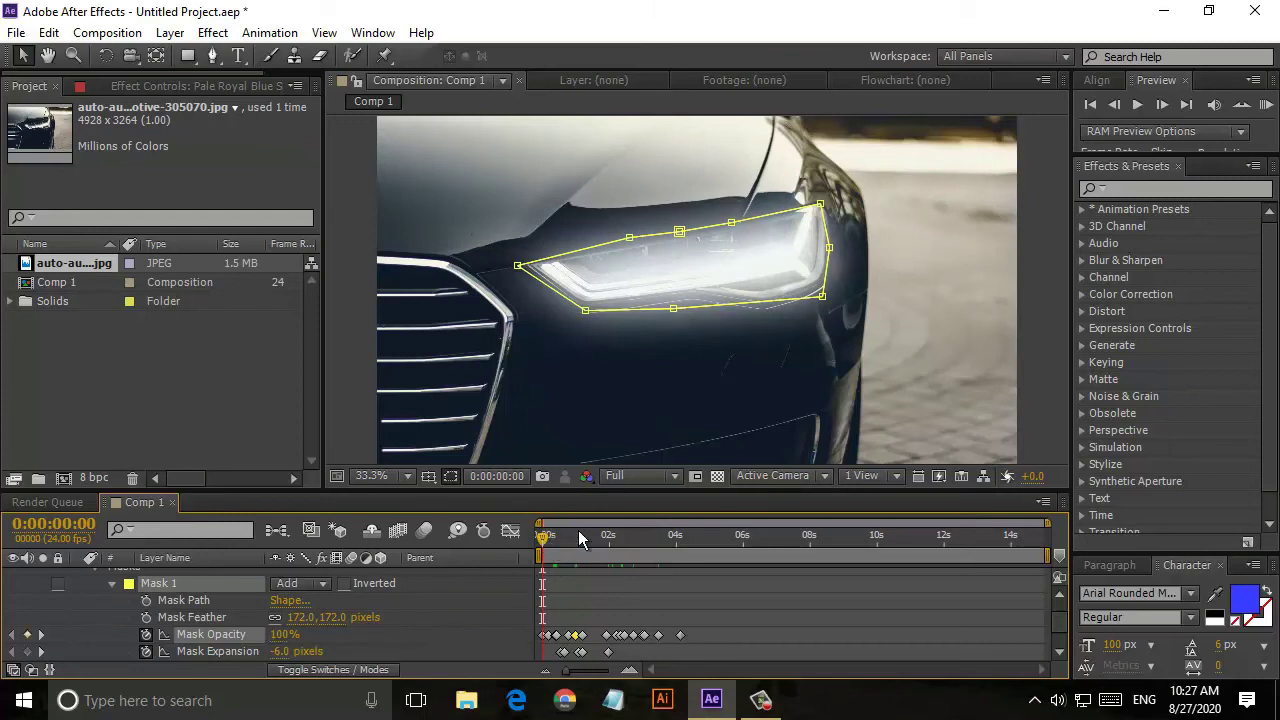
Preview the headlight flicker from the first frame, with the glow at 172-pixel feather
left_click(1136, 104)
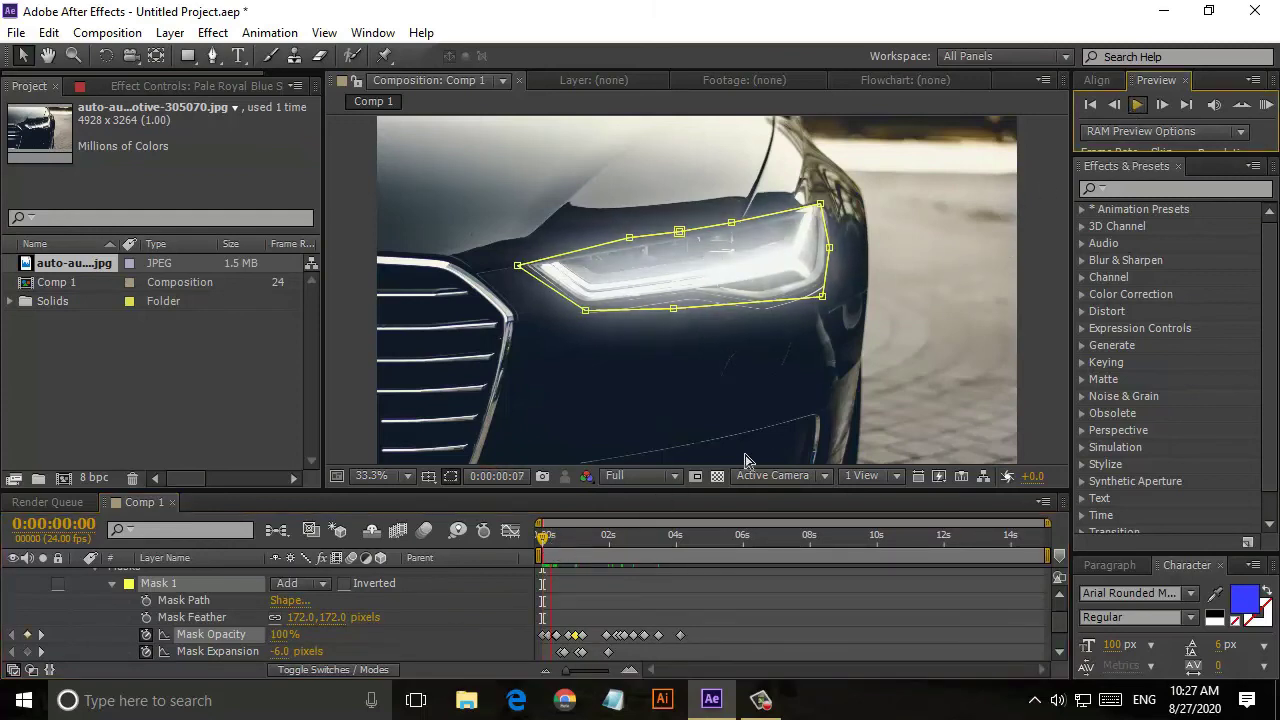